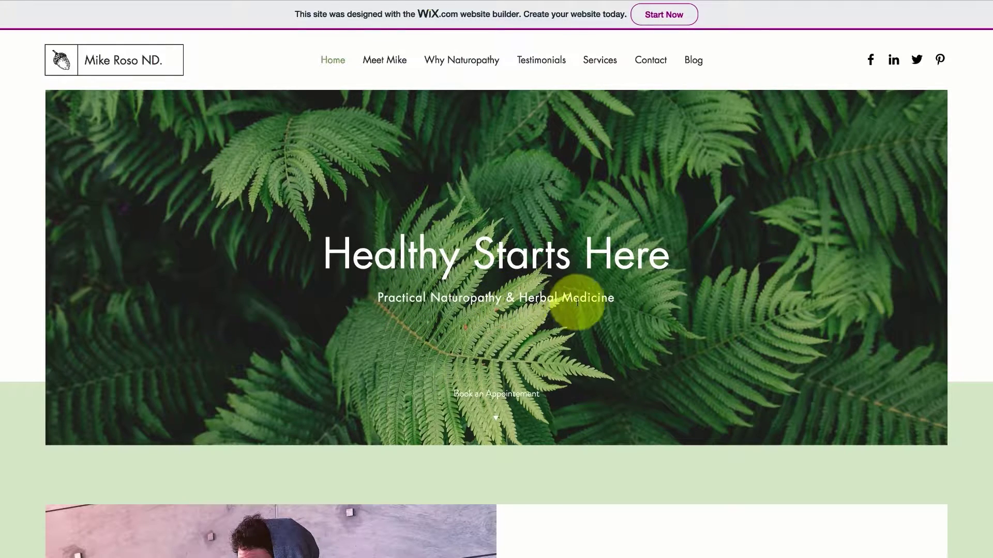
Sign in to Wix with the saved credentials to reach the website-type picker
scroll(598, 296, "down", 1)
scroll(595, 284, "down", 5)
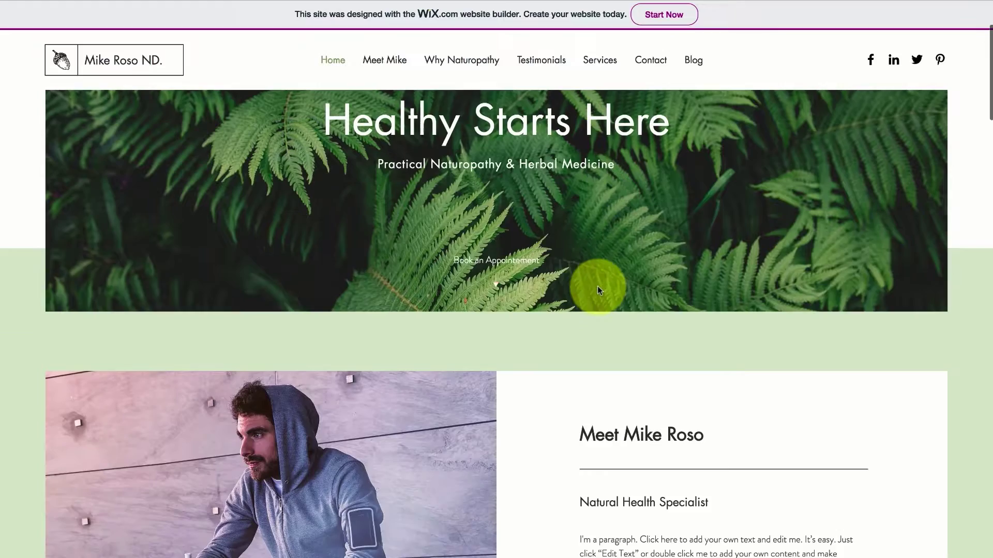
scroll(315, 287, "down", 7)
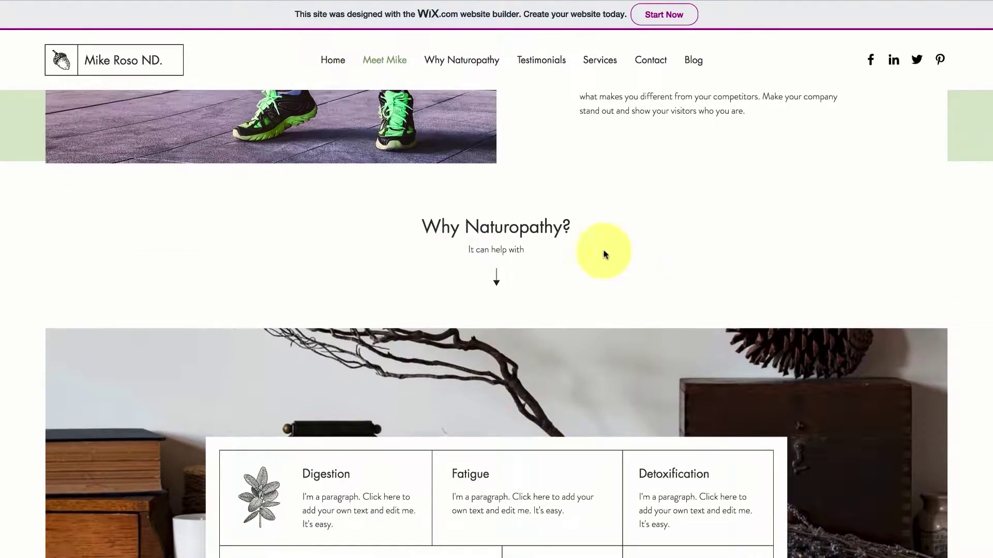
scroll(599, 255, "down", 7)
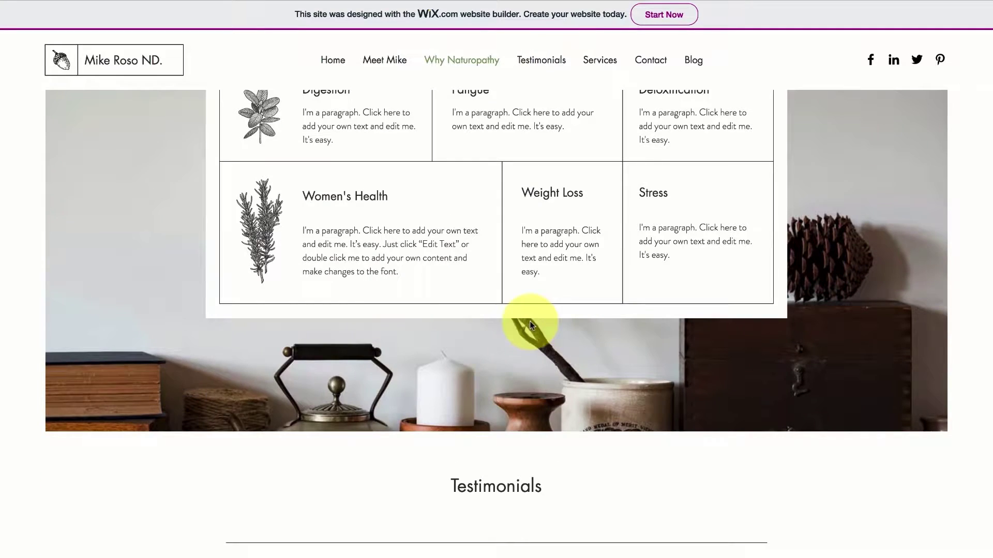
scroll(530, 322, "down", 5)
scroll(531, 325, "down", 2)
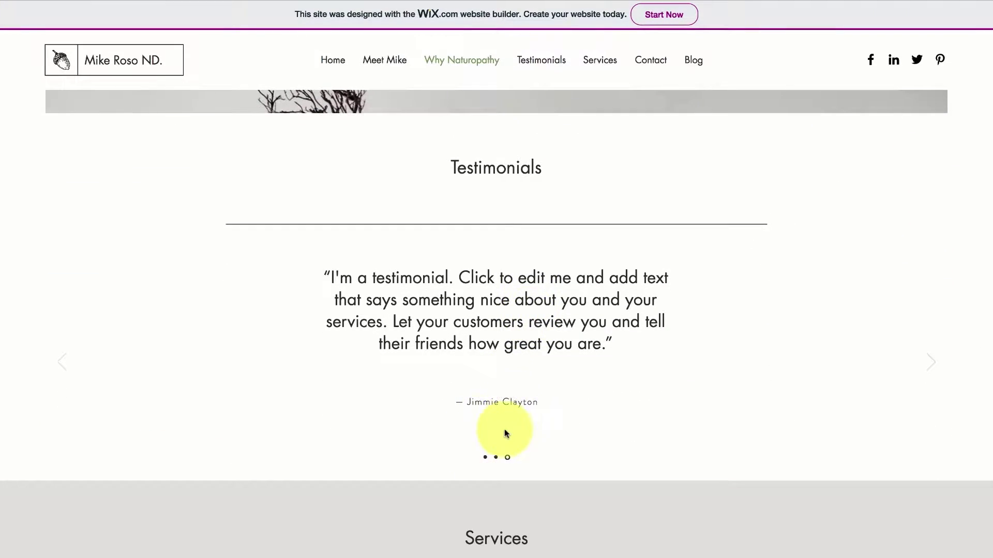
scroll(502, 414, "down", 5)
scroll(790, 375, "down", 9)
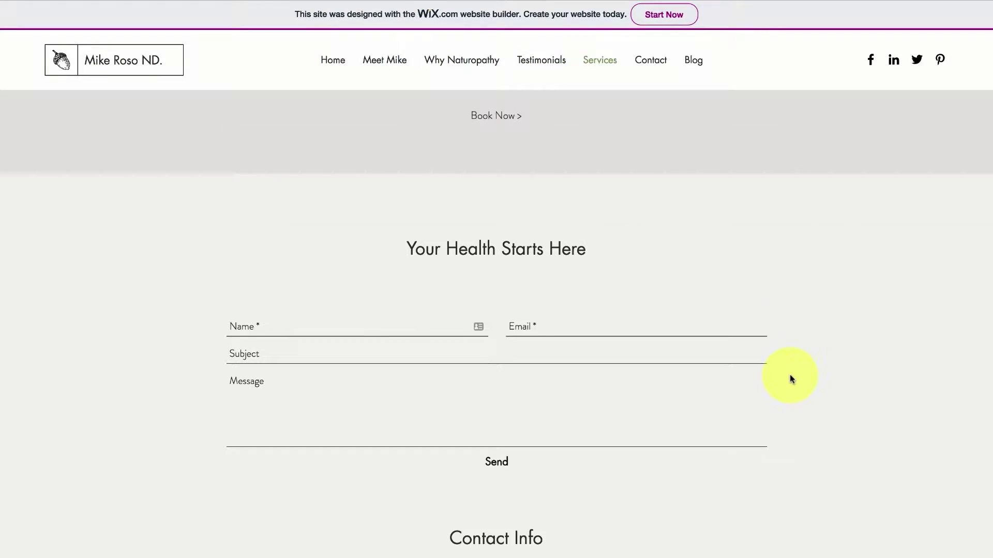
scroll(790, 375, "down", 3)
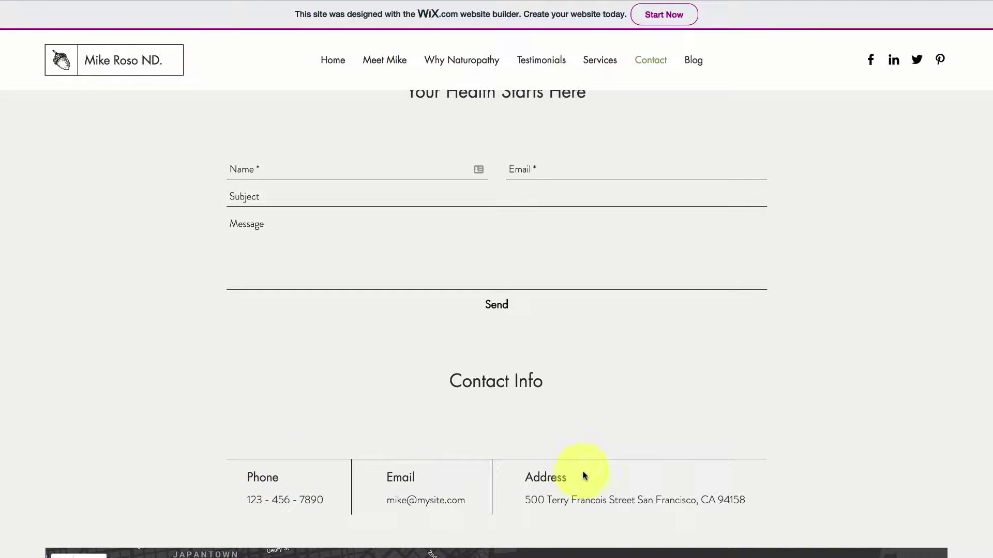
scroll(583, 475, "down", 5)
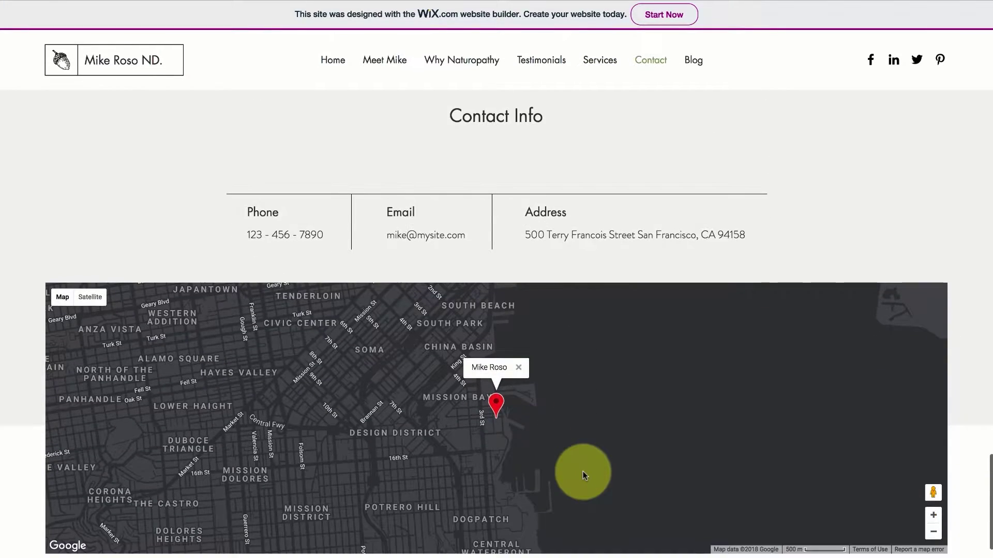
scroll(582, 471, "down", 1)
scroll(582, 471, "down", 1)
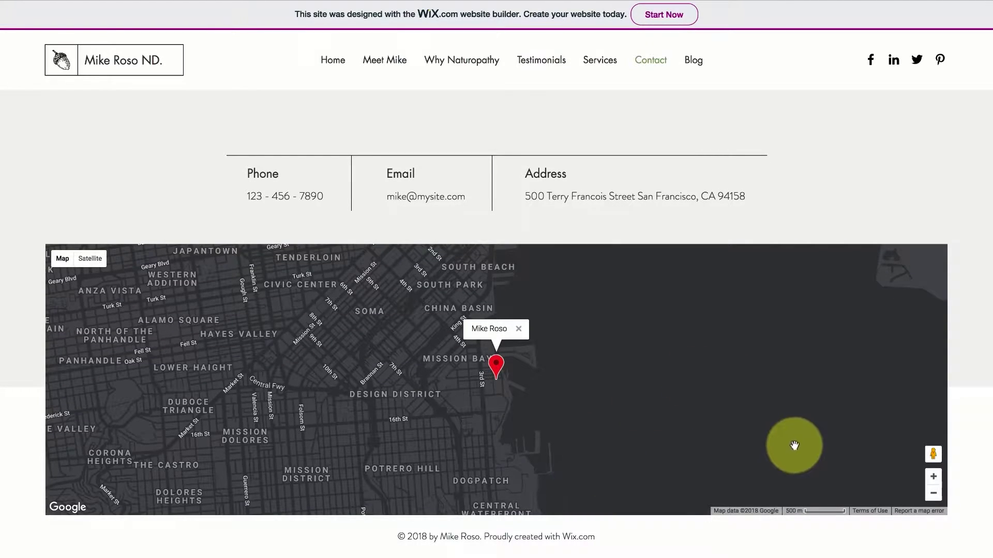
scroll(794, 445, "up", 4)
scroll(794, 445, "up", 20)
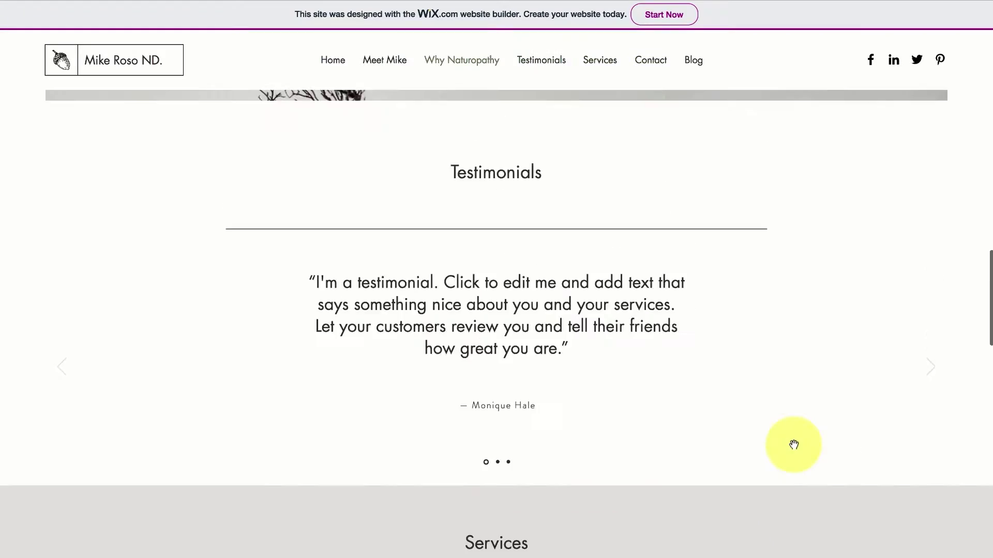
scroll(794, 445, "up", 4)
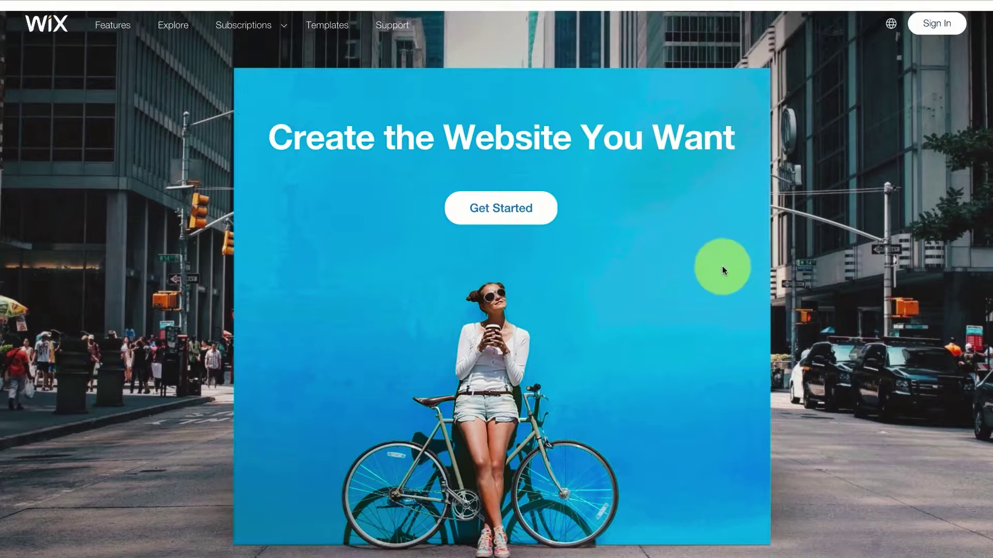
left_click(929, 29)
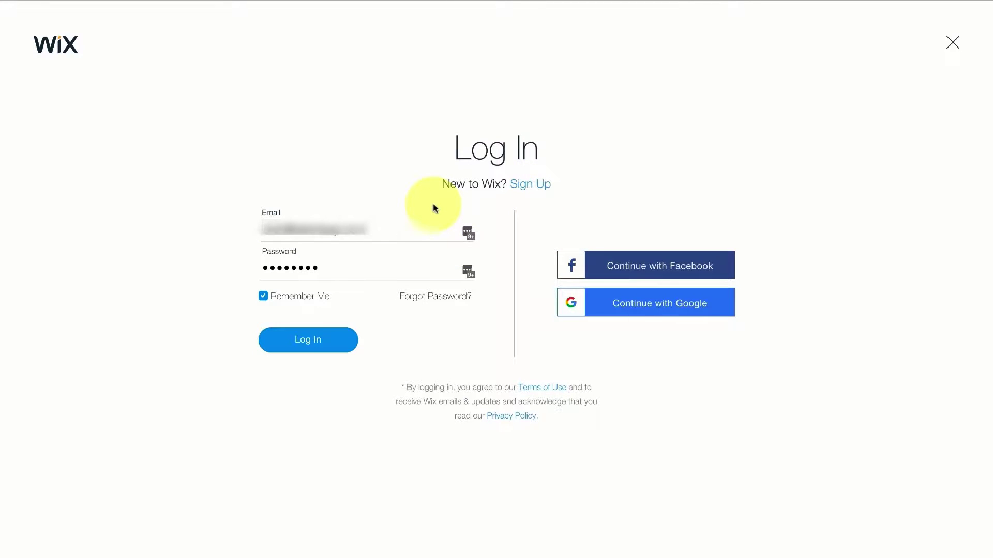
left_click(314, 342)
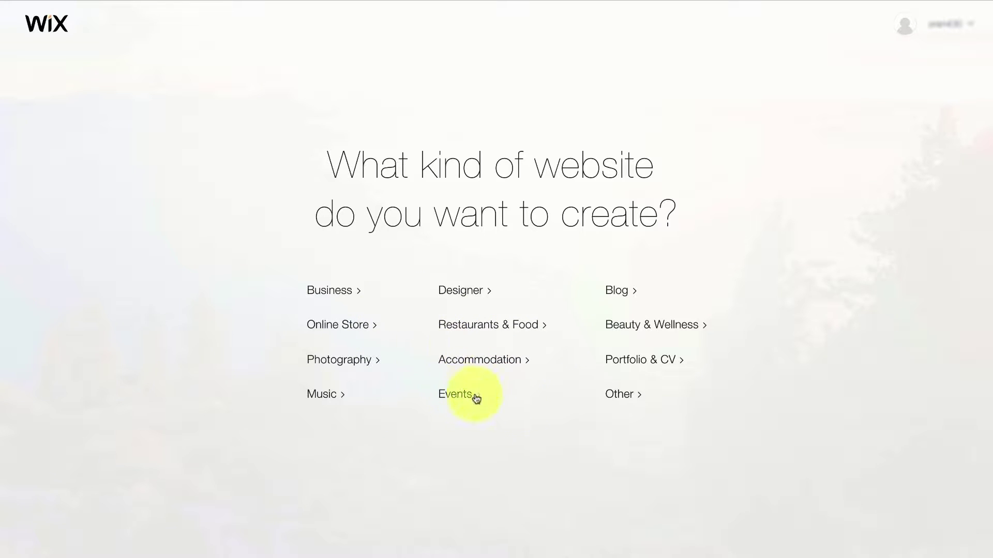
Choose 'Other' as the website type and start from a ready-made template
left_click(623, 398)
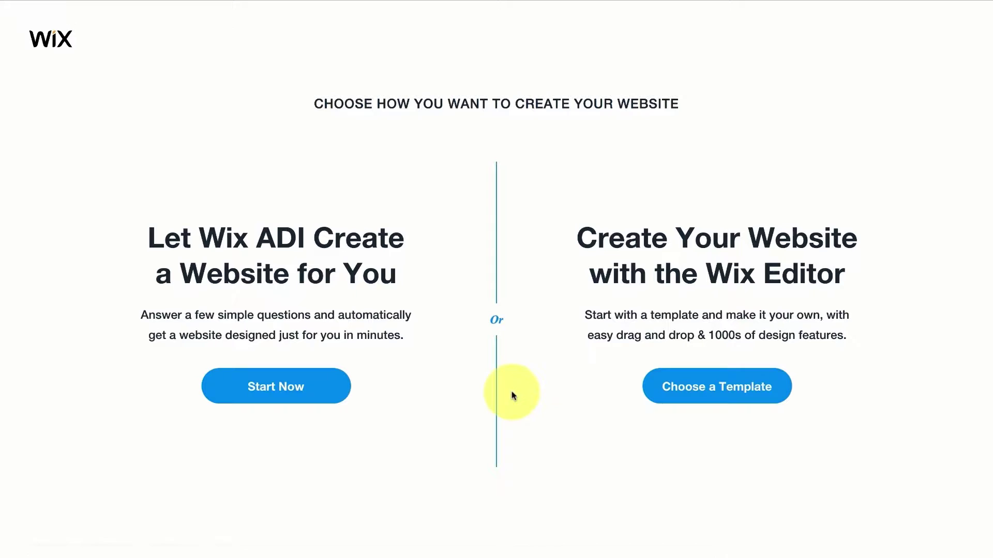
left_click(726, 397)
mouse_move(418, 254)
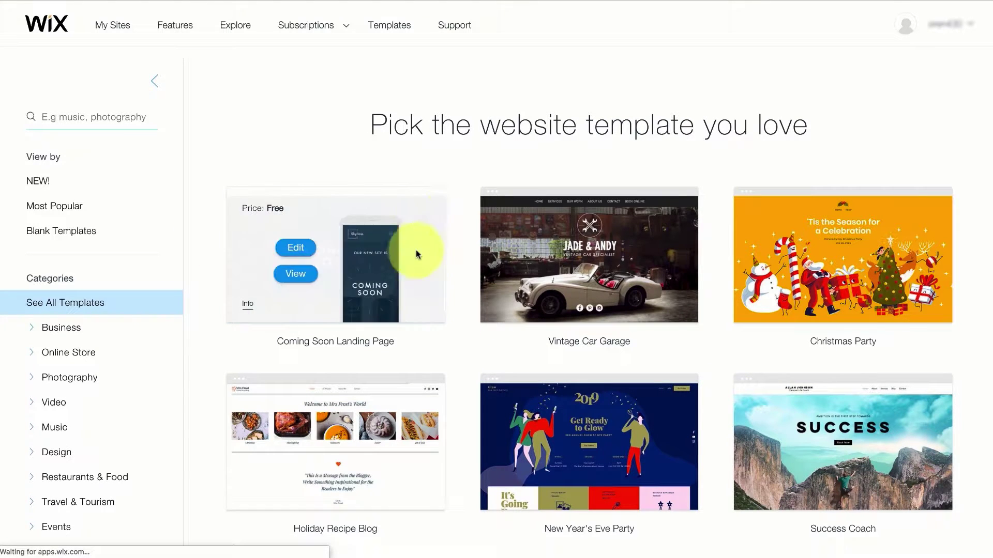
mouse_move(687, 274)
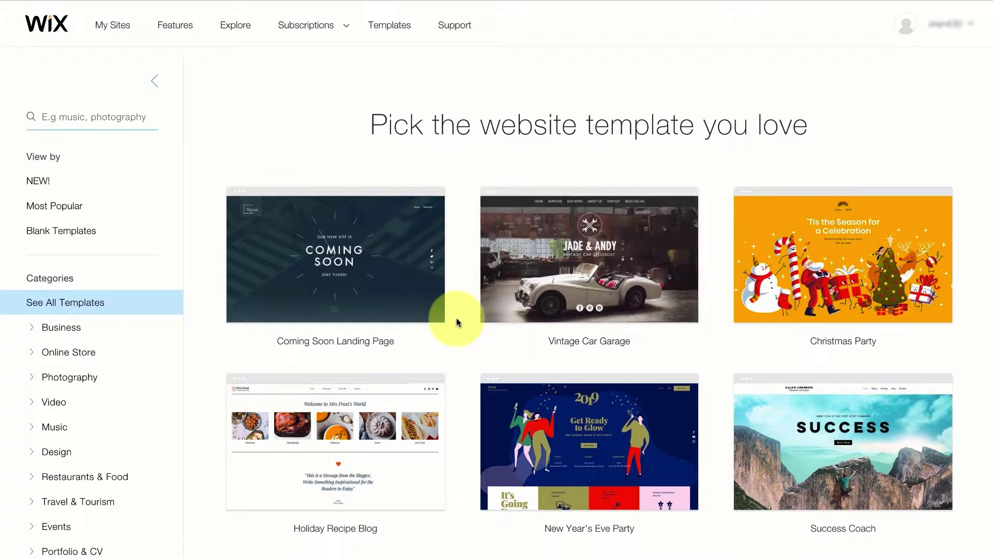
mouse_move(284, 265)
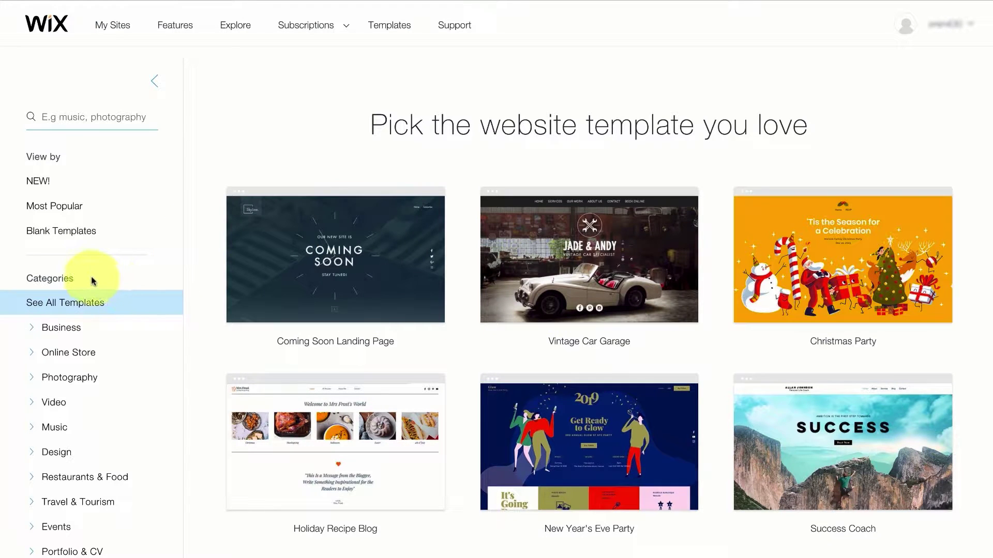
Filter the template gallery to the Health & Wellness category
scroll(106, 261, "down", 2)
scroll(93, 282, "down", 3)
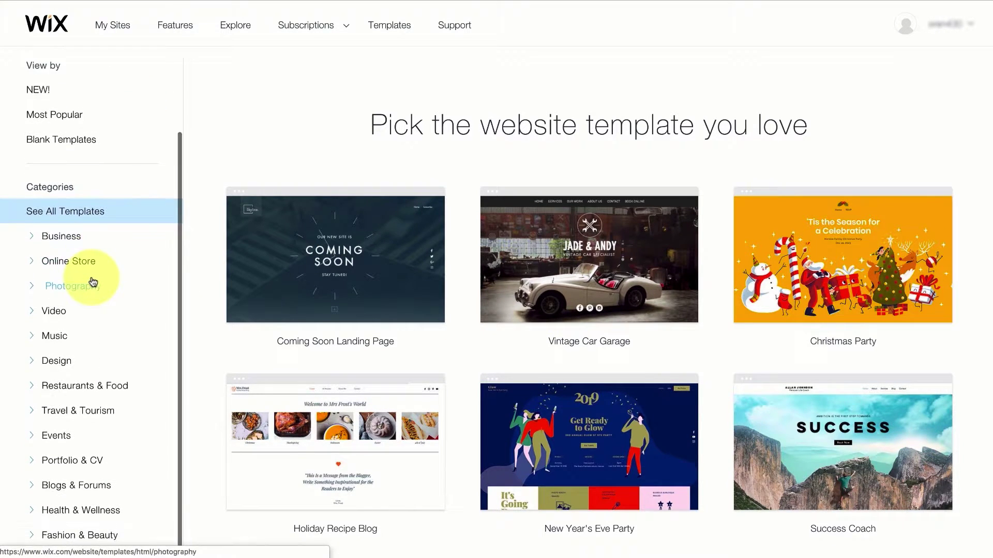
scroll(92, 282, "down", 1)
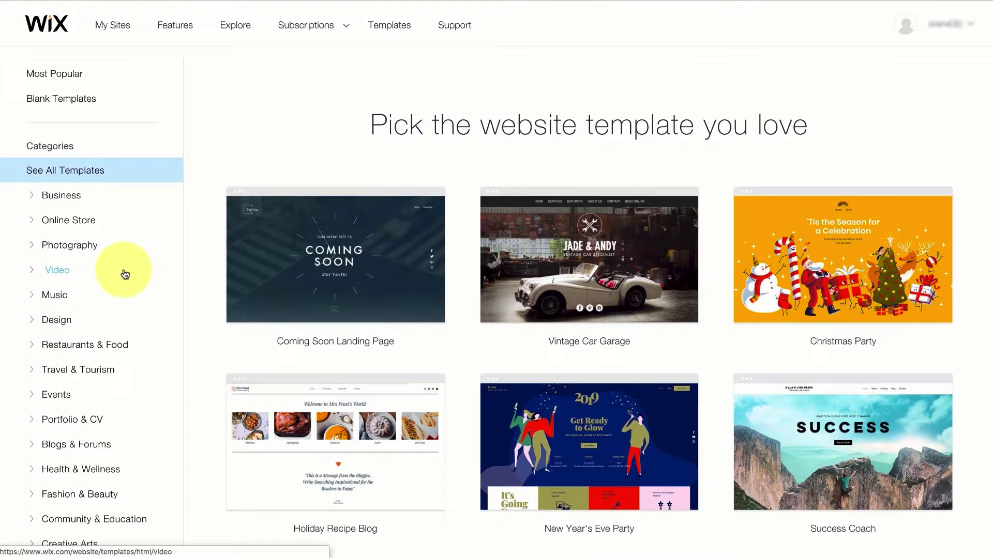
left_click(79, 475)
scroll(962, 274, "down", 2)
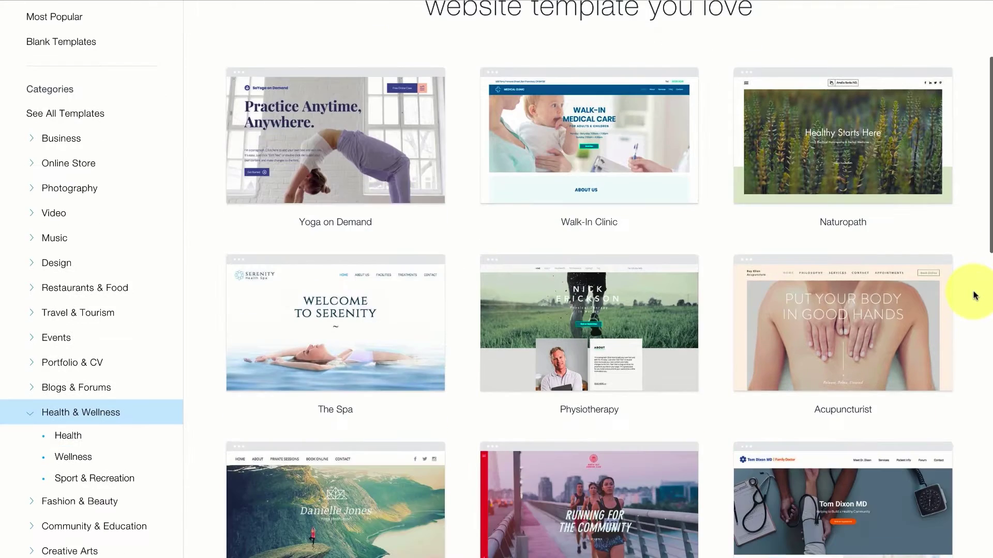
mouse_move(872, 253)
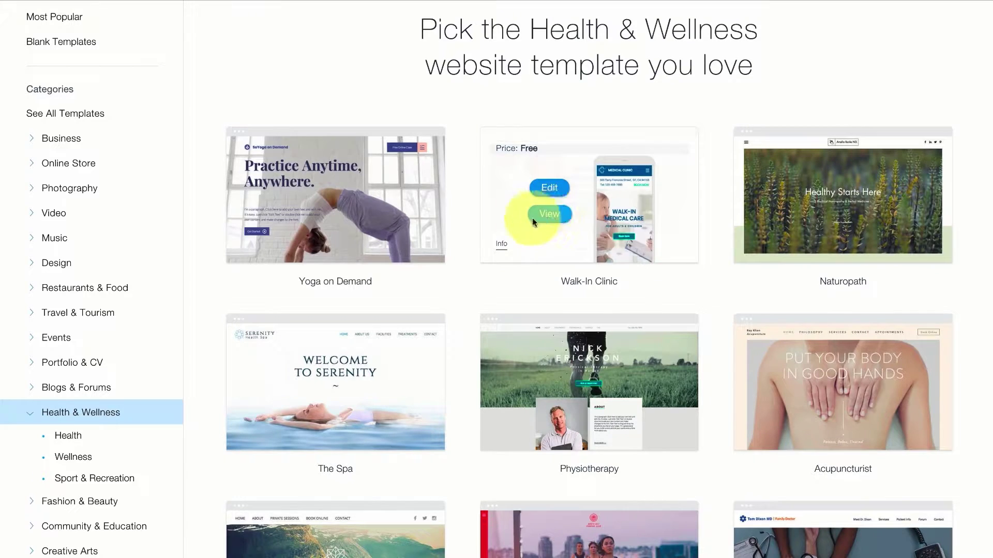
mouse_move(378, 214)
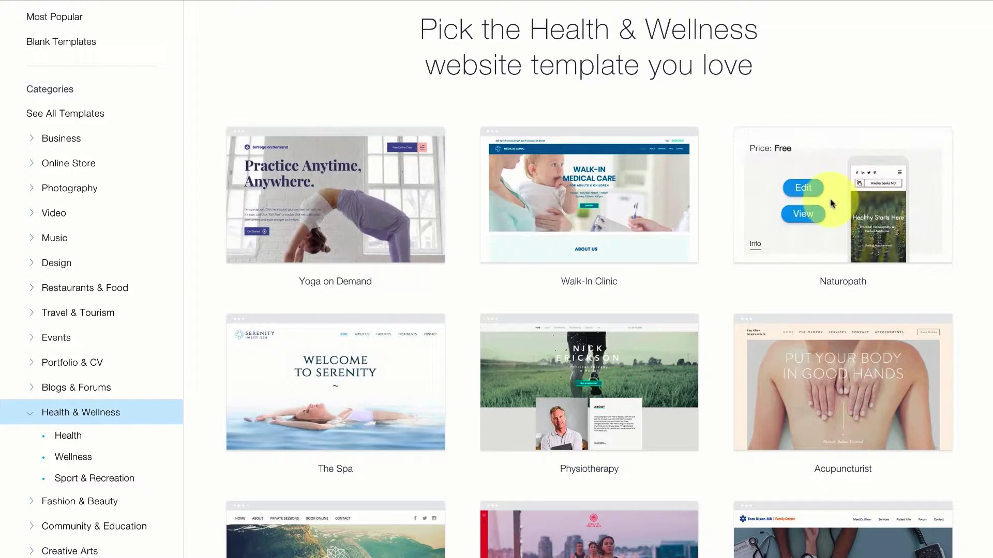
Edit the Naturopath template, opening its Home page in the Wix Editor
left_click(805, 213)
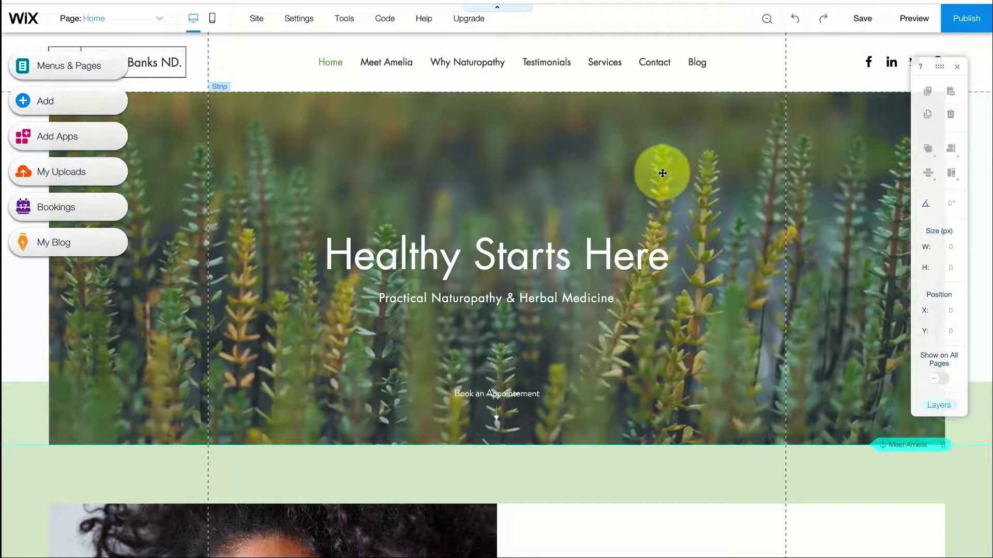
left_click(908, 24)
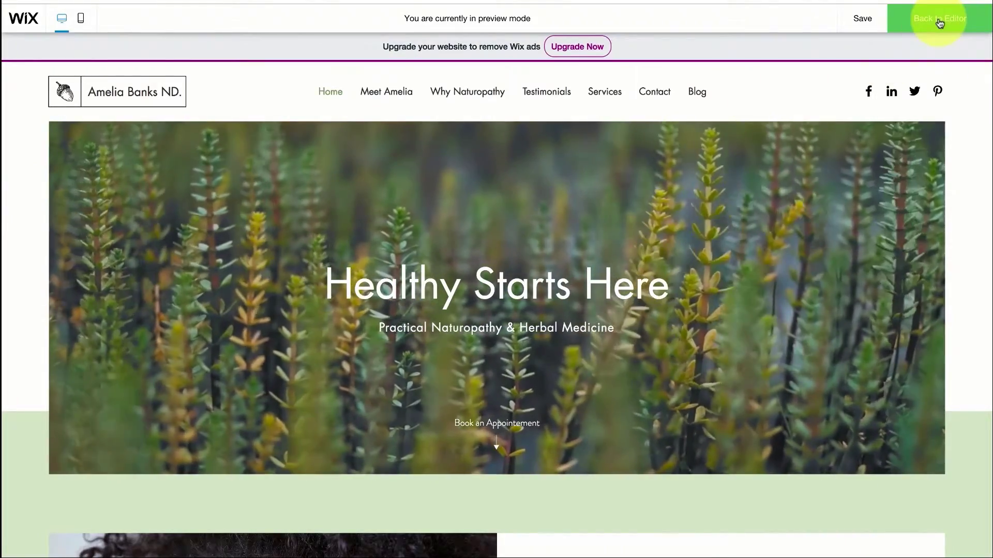
left_click(902, 21)
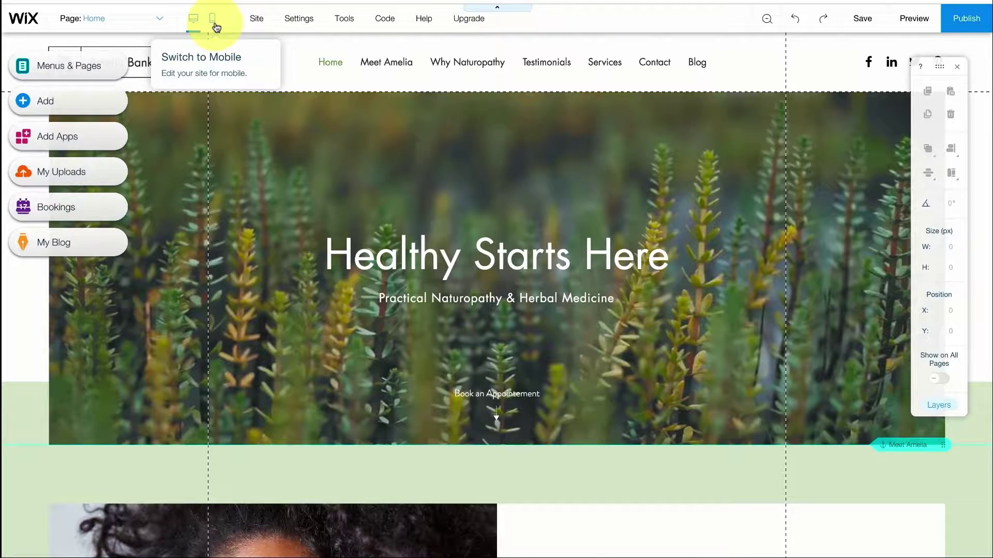
left_click(158, 19)
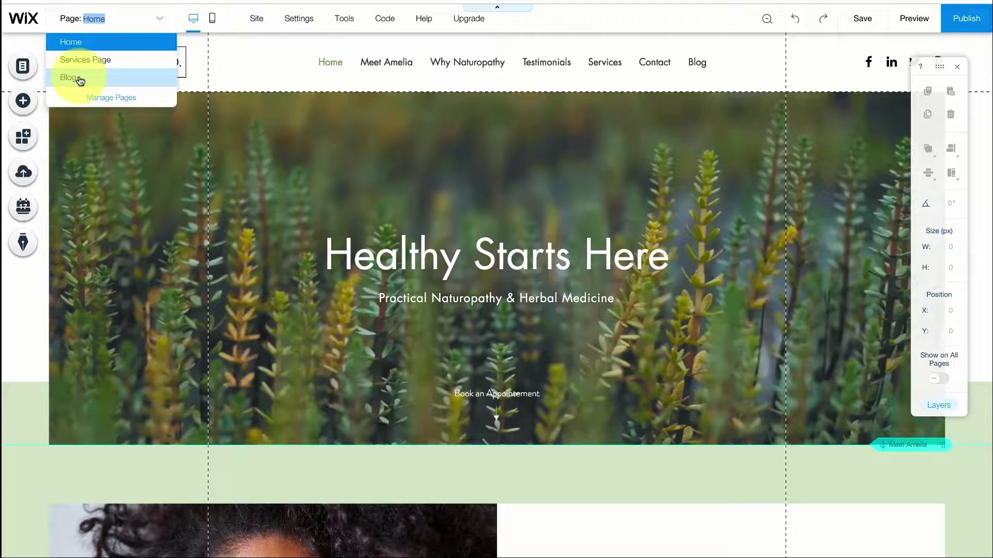
left_click(160, 22)
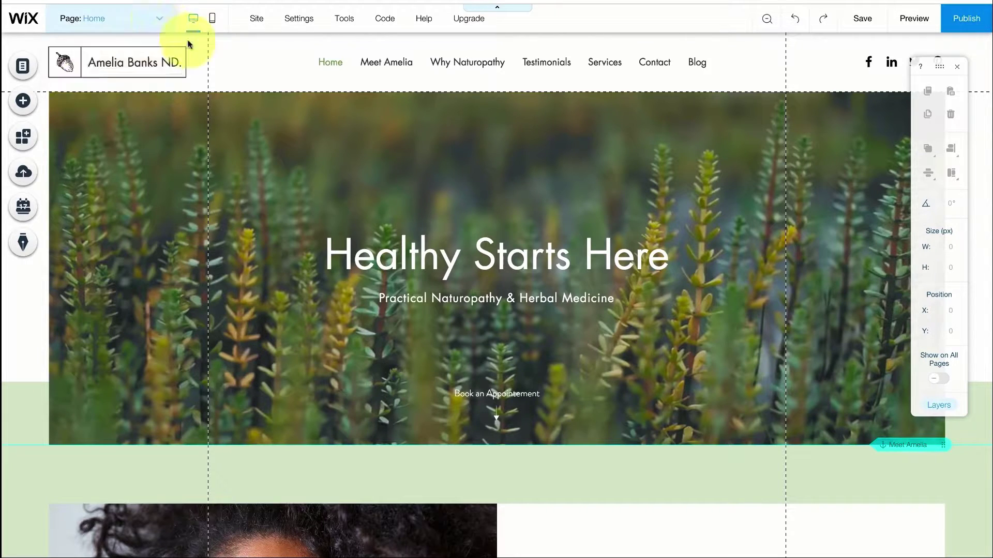
Open the Add elements panel and browse the image categories to the Vector Art collection
left_click(23, 105)
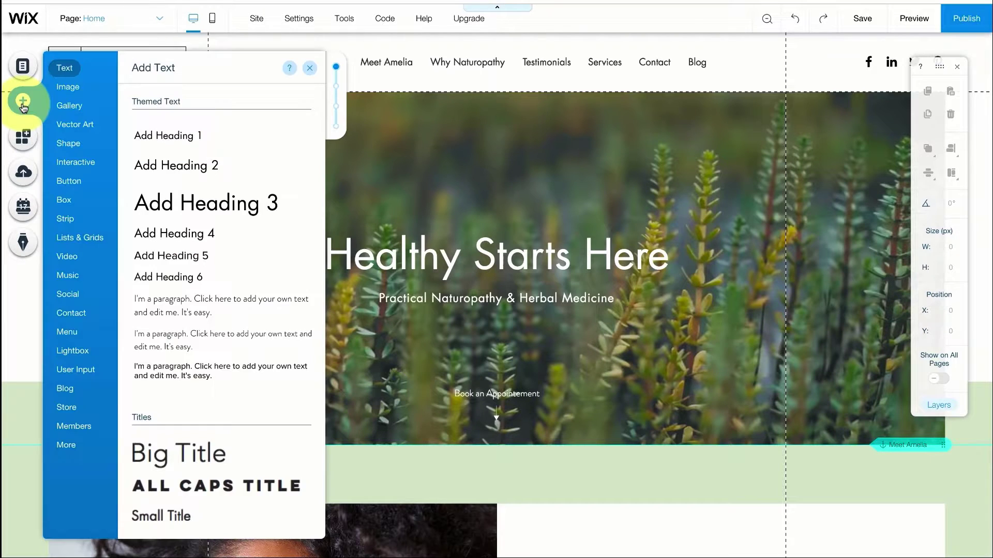
left_click(75, 92)
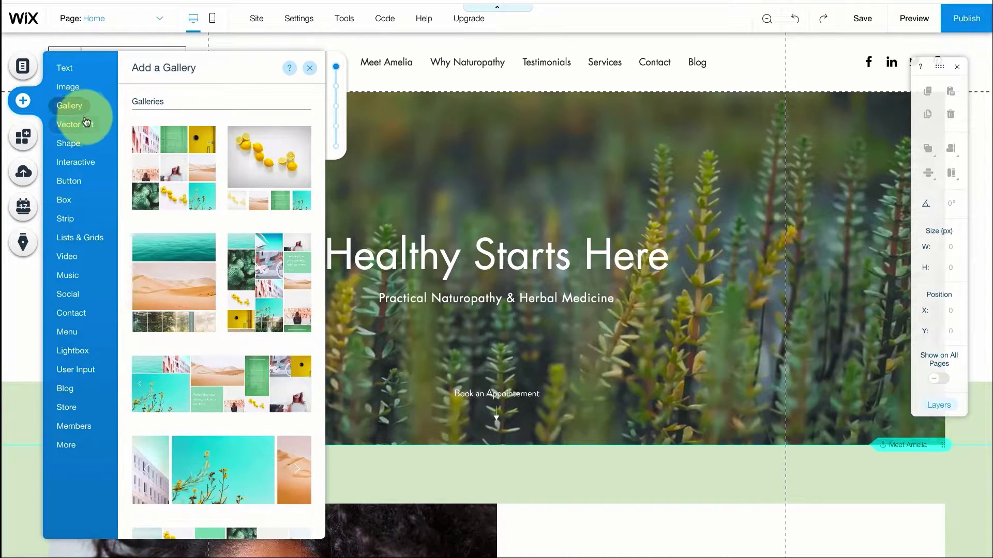
mouse_move(86, 132)
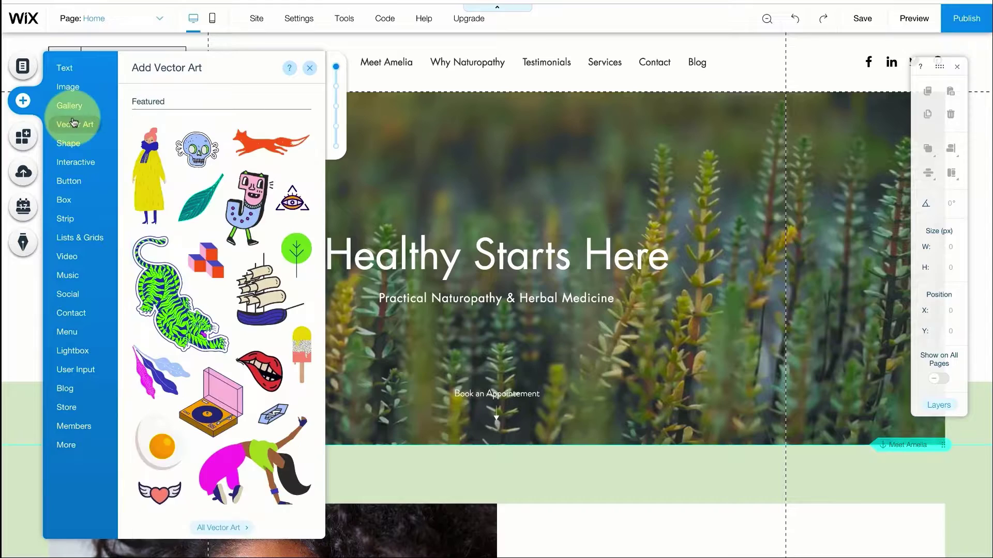
mouse_move(77, 162)
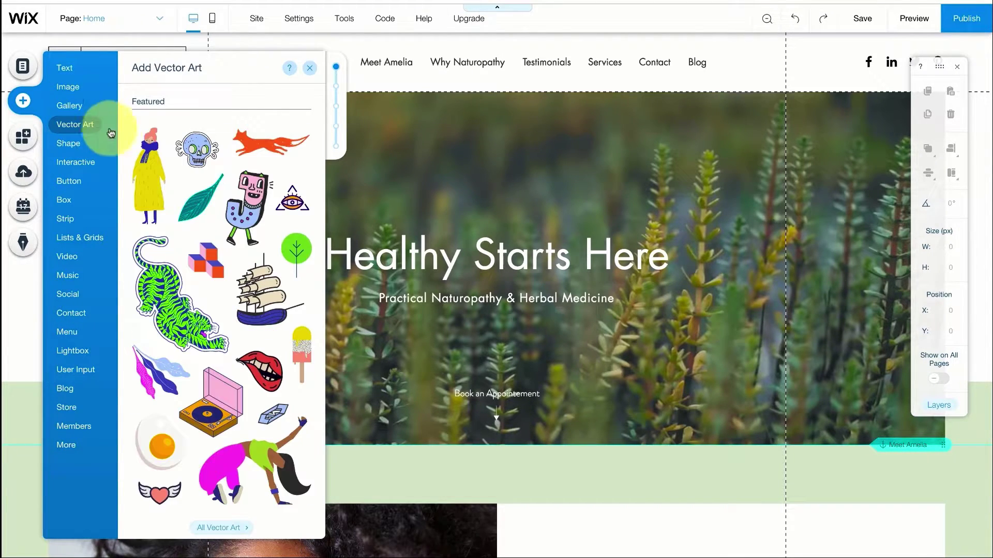
Place the yellow figure on the hero, rotate it to 322°, shrink it, then delete it
left_click(644, 181)
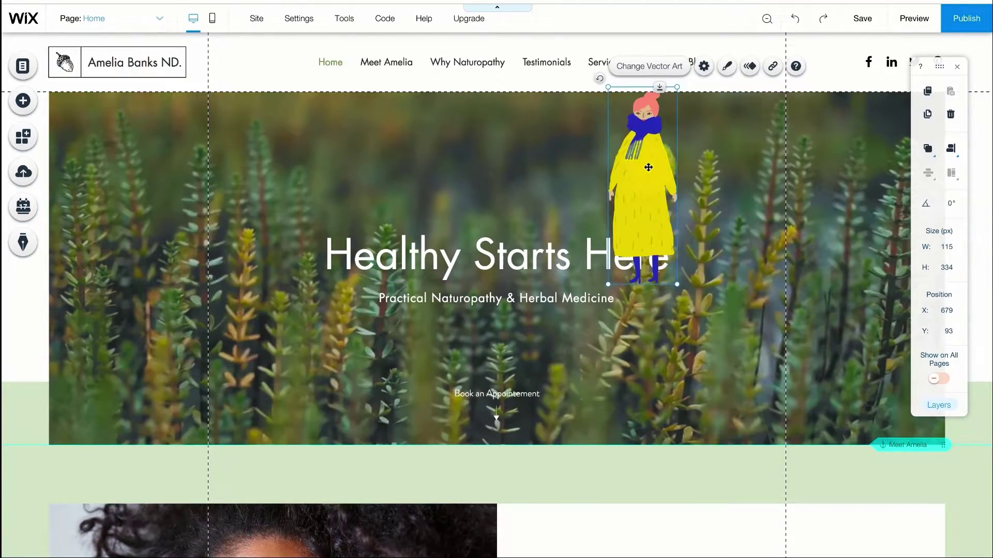
left_click_drag(643, 173, 654, 171)
left_click_drag(612, 119, 572, 155)
left_click_drag(576, 189, 644, 169)
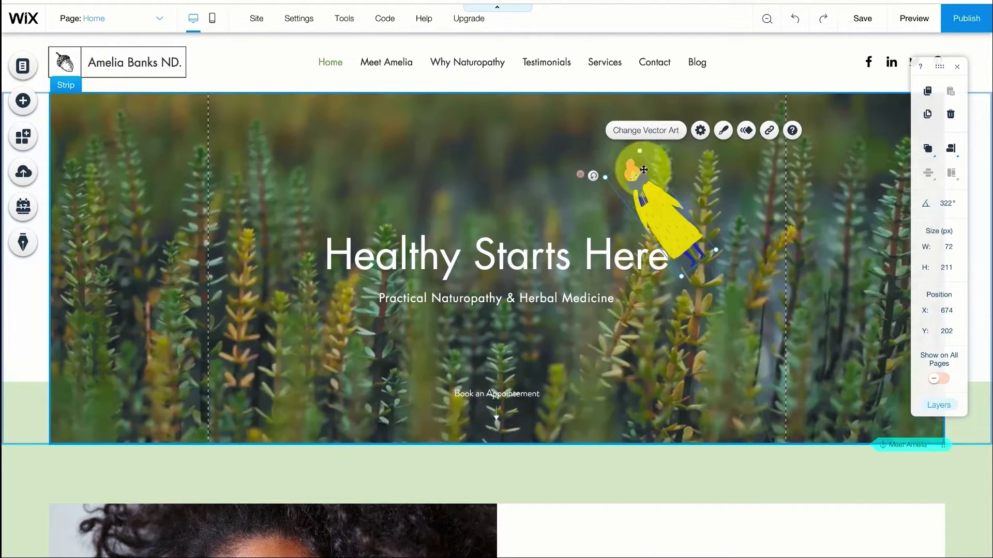
right_click(658, 193)
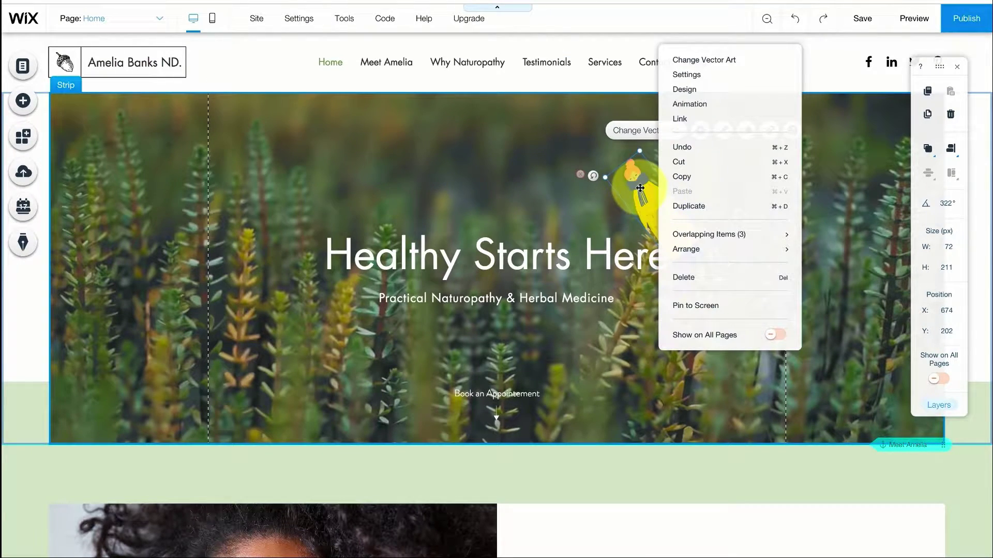
left_click(713, 277)
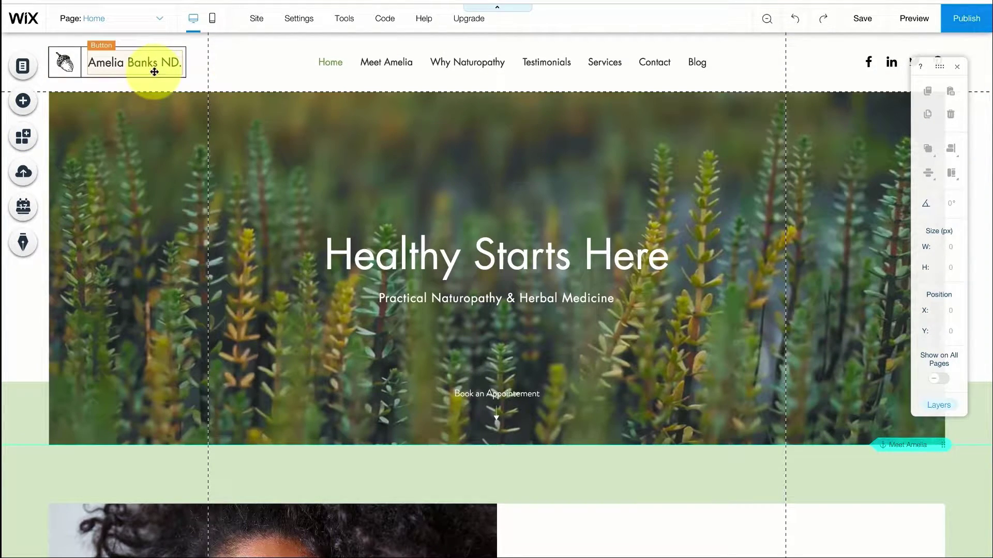
Change the header logo text to the owner's full name, keeping the ND suffix
left_click(113, 60)
left_click(120, 93)
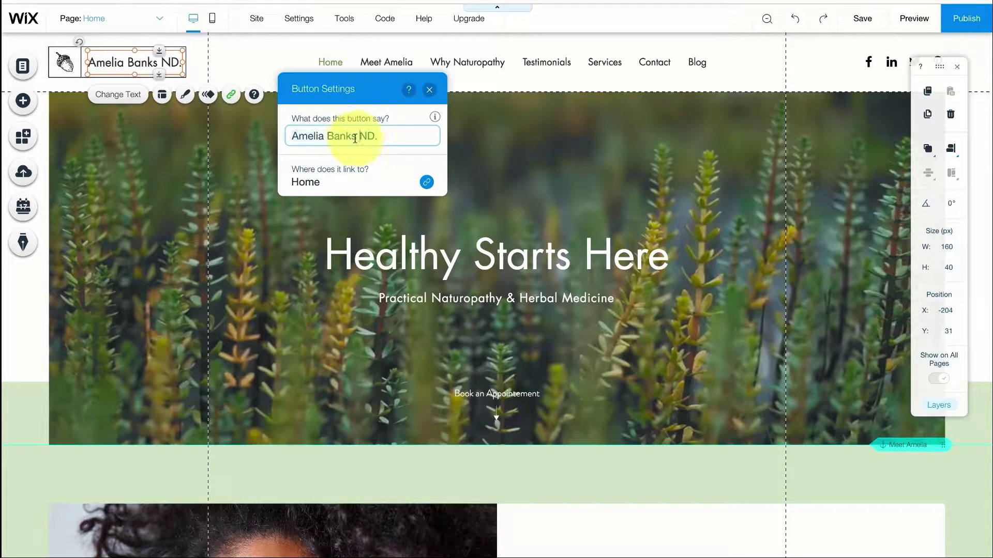
left_click_drag(350, 135, 290, 136)
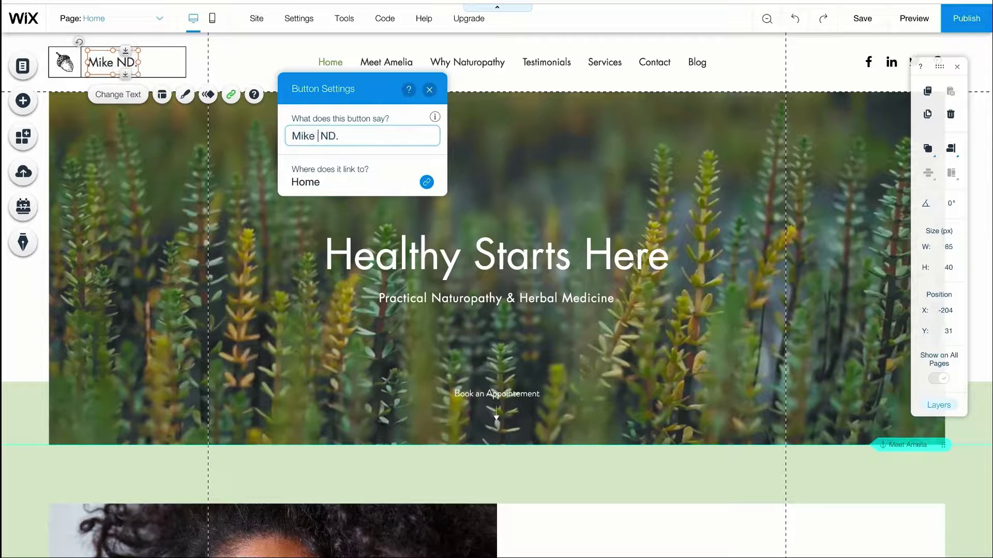
left_click(430, 90)
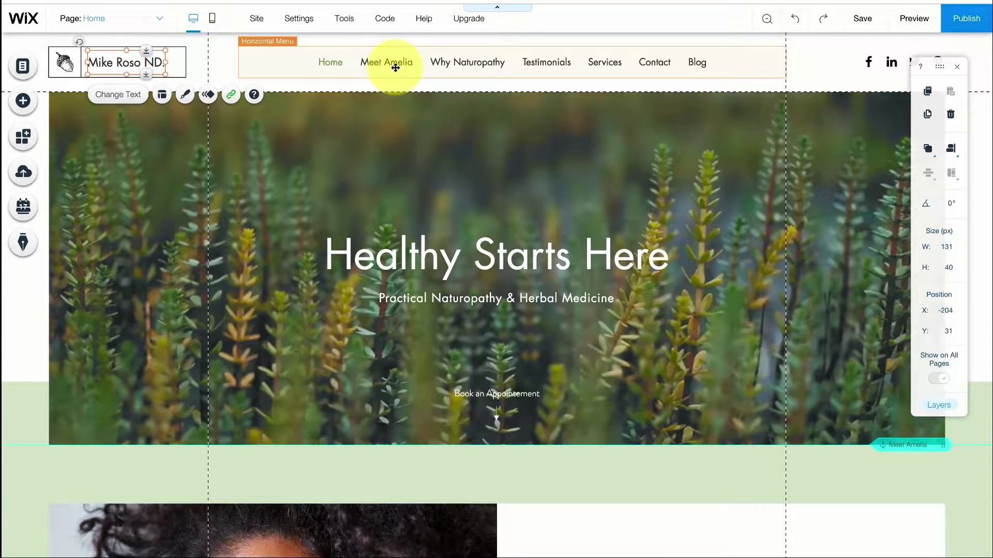
In Manage Pages, rename the Meet menu item to use the owner's first name
left_click(123, 21)
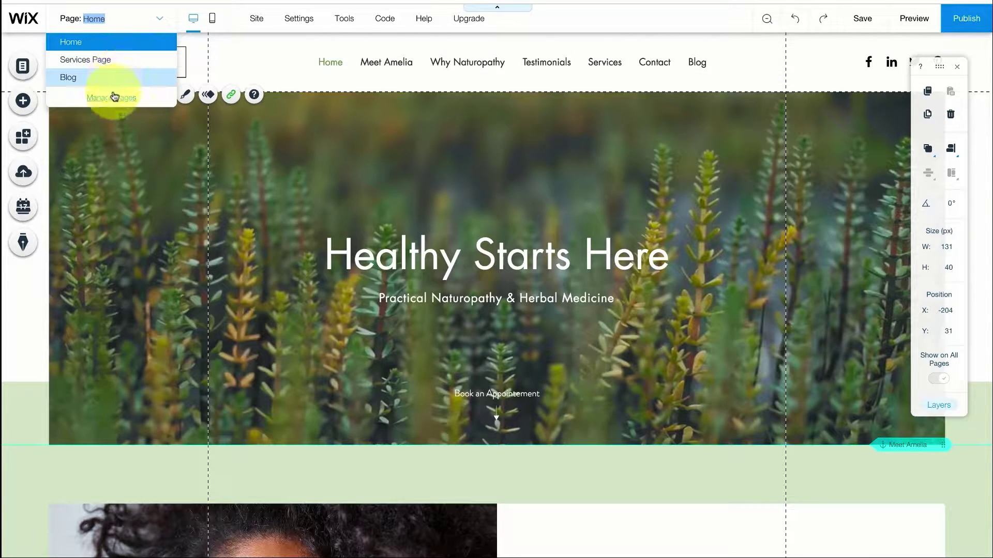
left_click(114, 97)
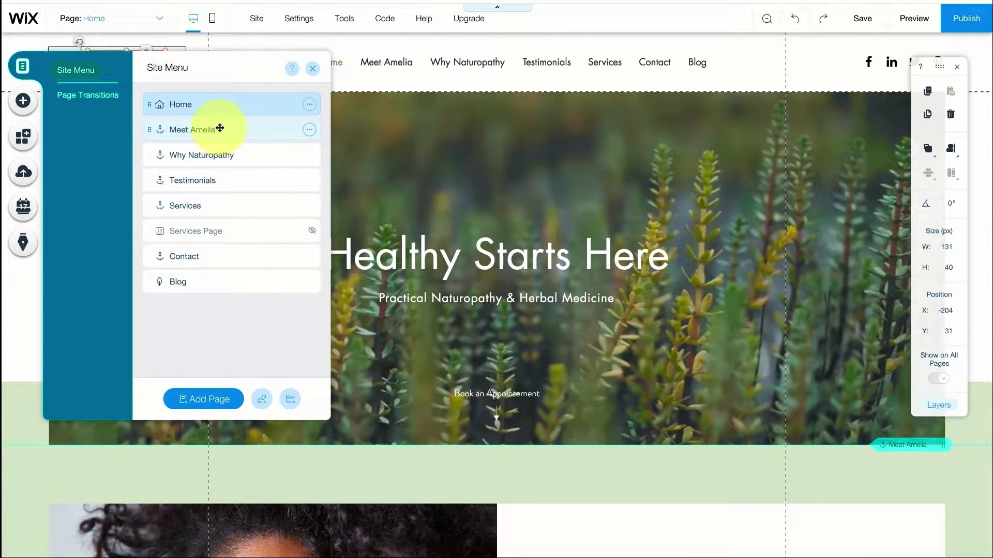
left_click(262, 130)
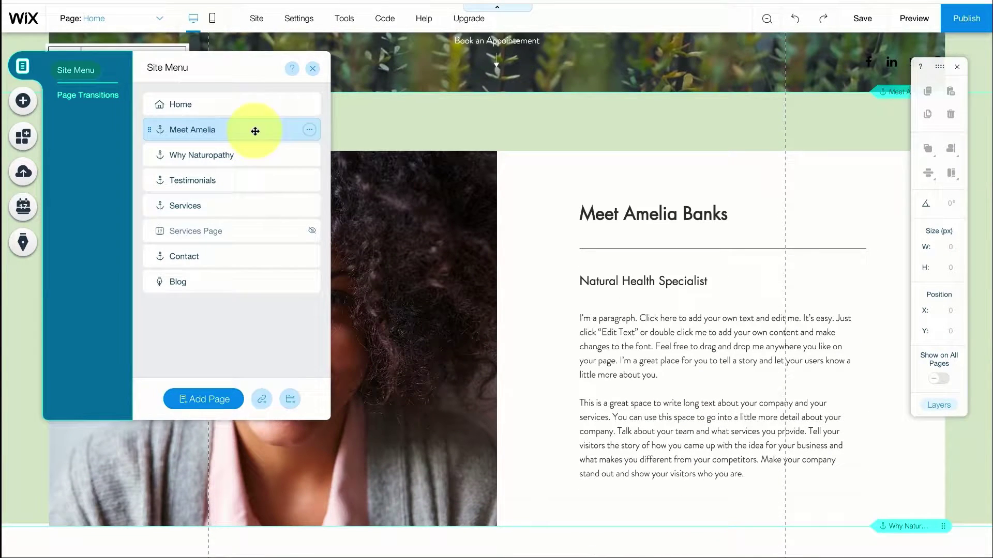
left_click(309, 130)
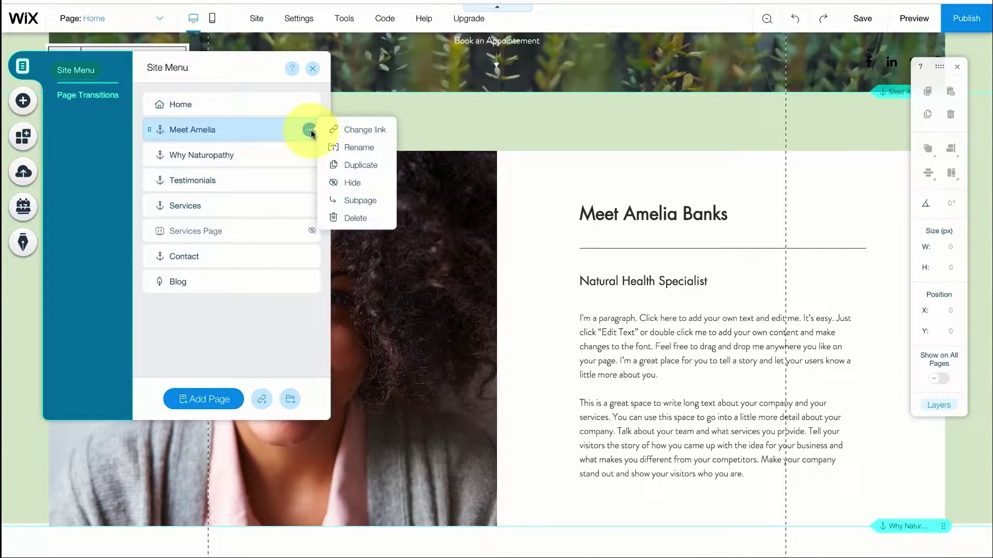
left_click(350, 147)
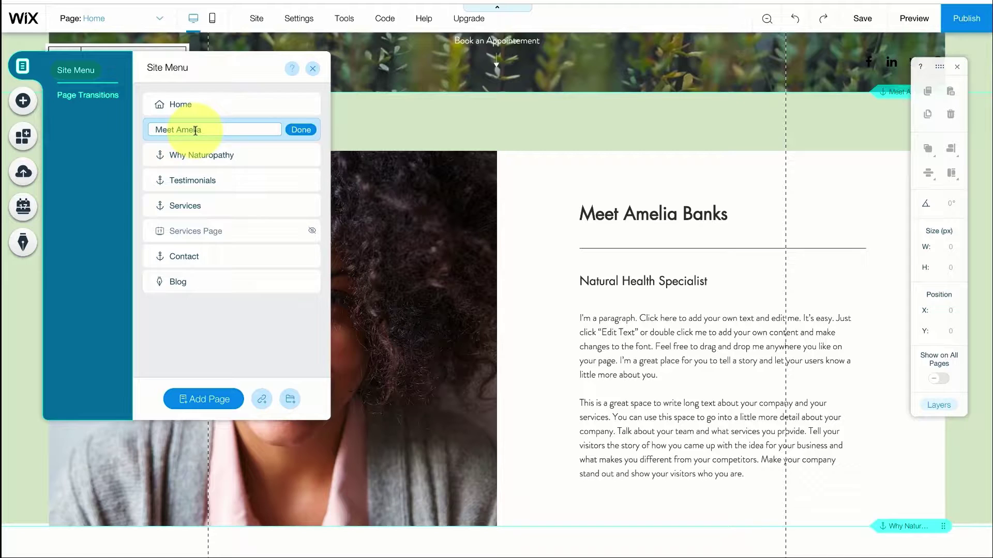
type("Mike")
left_click(300, 130)
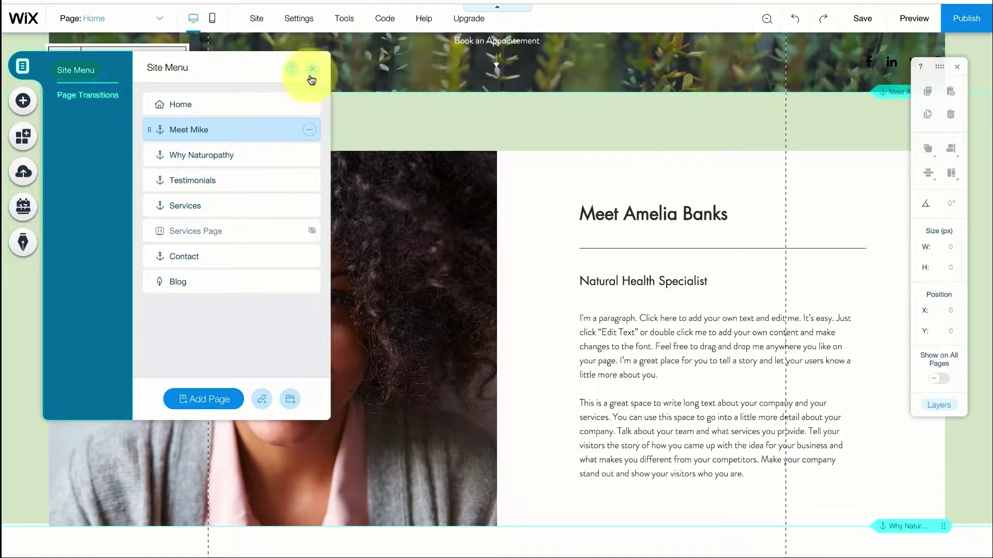
left_click(312, 69)
scroll(403, 228, "up", 7)
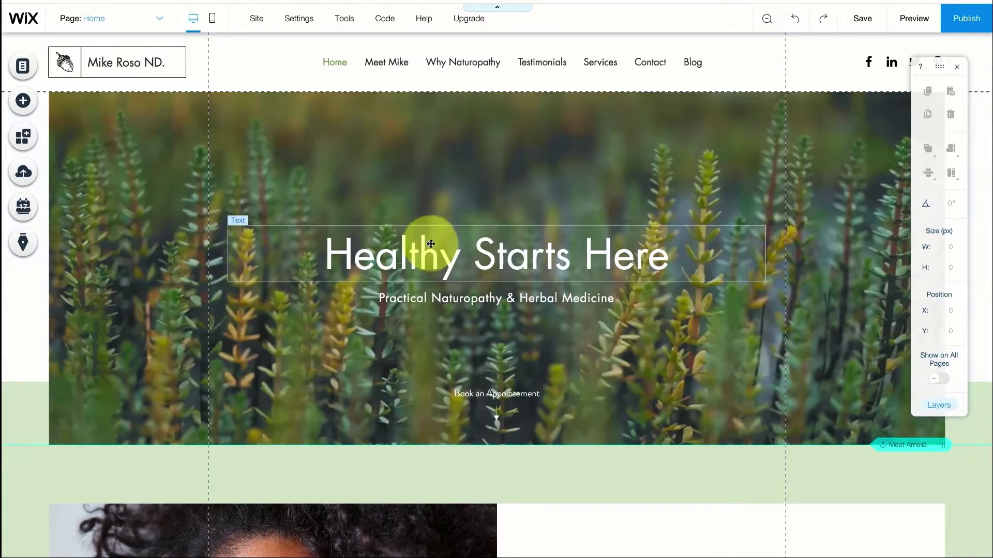
Set the hero strip background to the free Wix 'Fern Plant' image from a green-image search
left_click(672, 153)
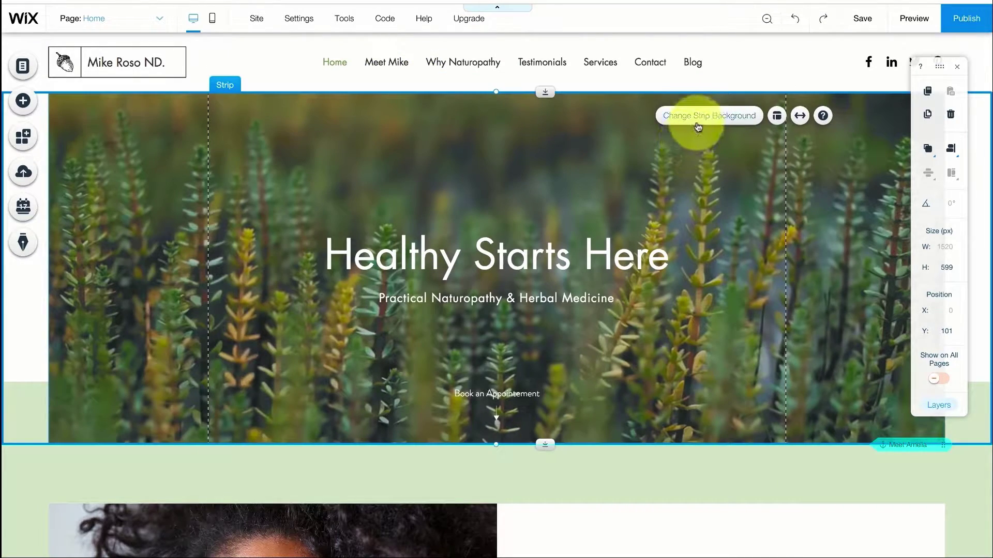
left_click(698, 127)
left_click(870, 213)
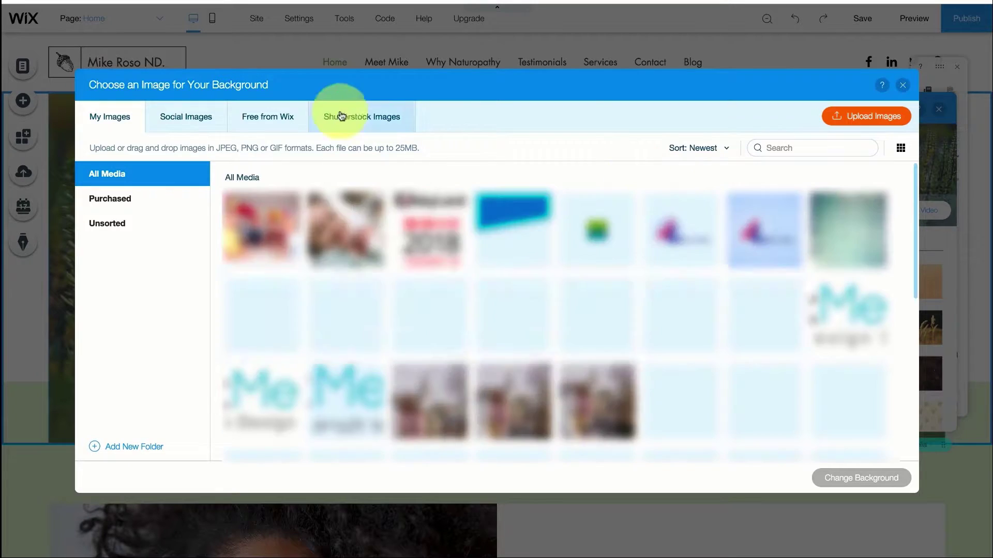
left_click(276, 121)
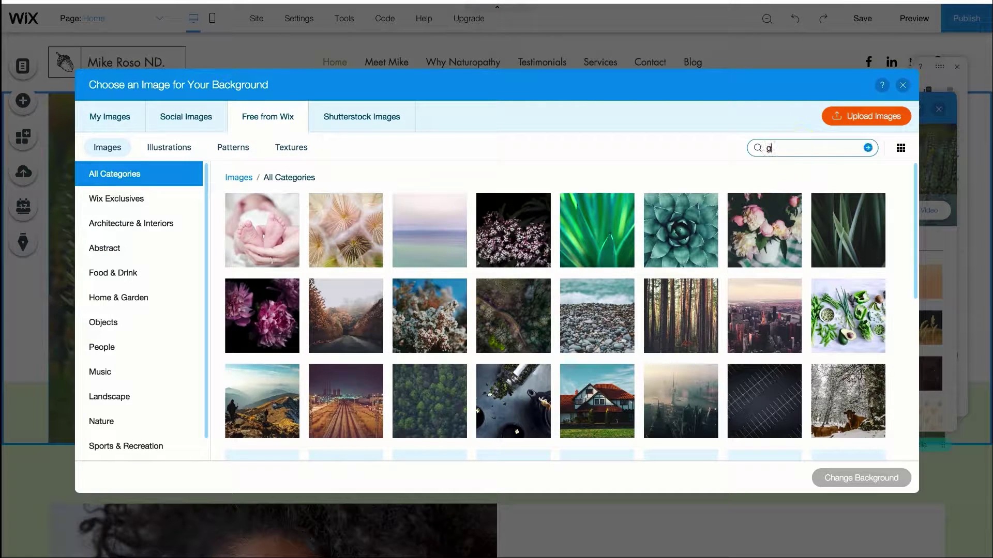
key("Return")
scroll(879, 263, "down", 5)
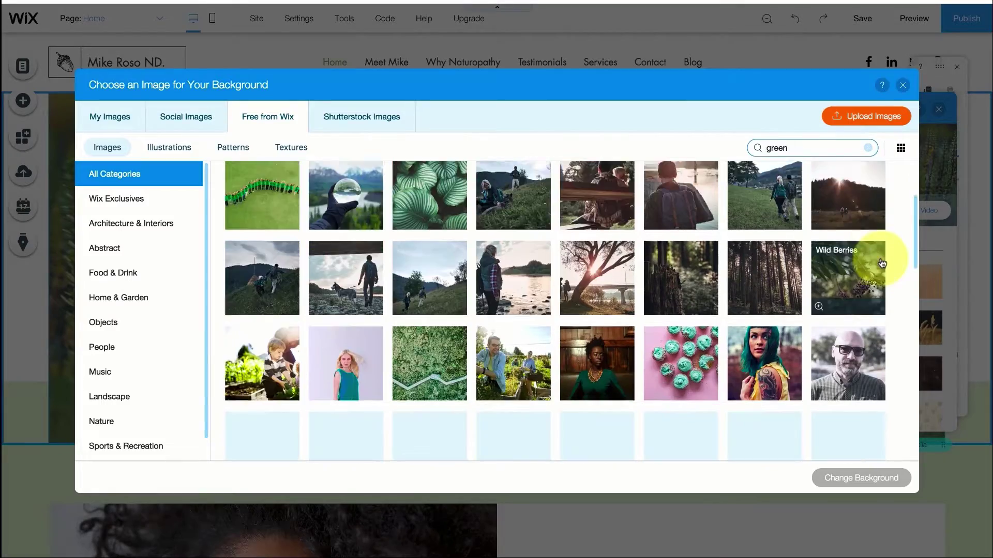
scroll(879, 263, "down", 3)
left_click(262, 399)
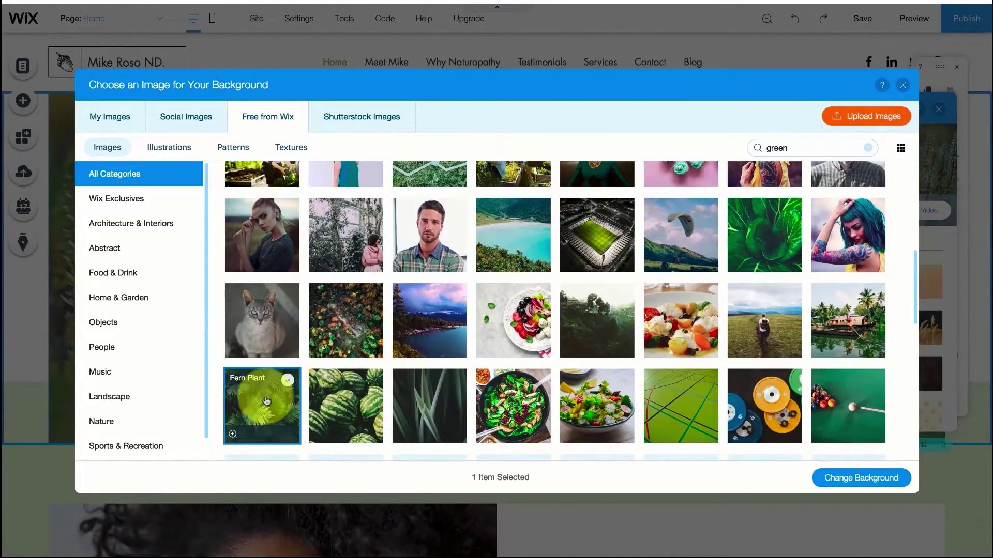
key("Return")
left_click(381, 228)
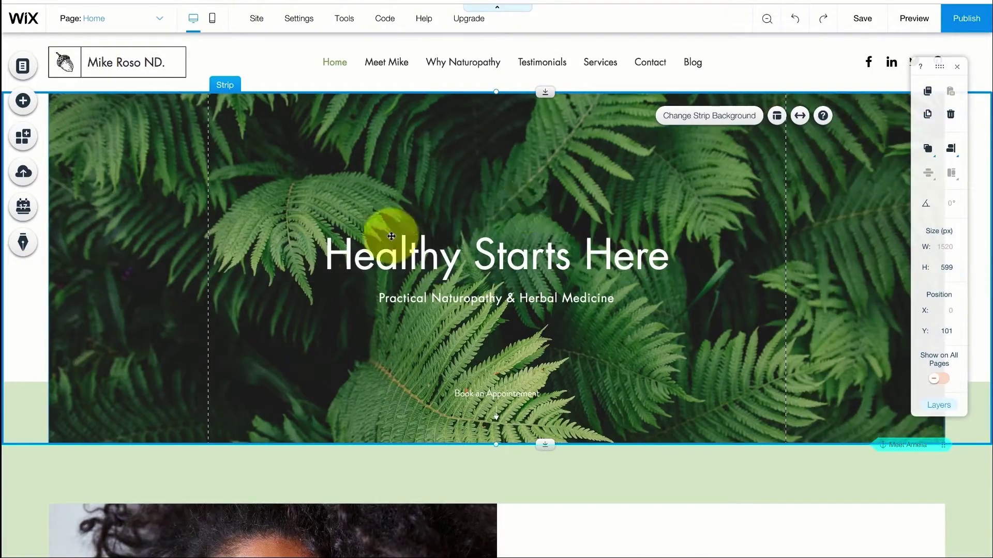
scroll(352, 238, "down", 4)
scroll(603, 236, "down", 3)
Replace the template practitioner's name in the Meet heading with the owner's name
double_click(615, 253)
left_click_drag(728, 254, 639, 257)
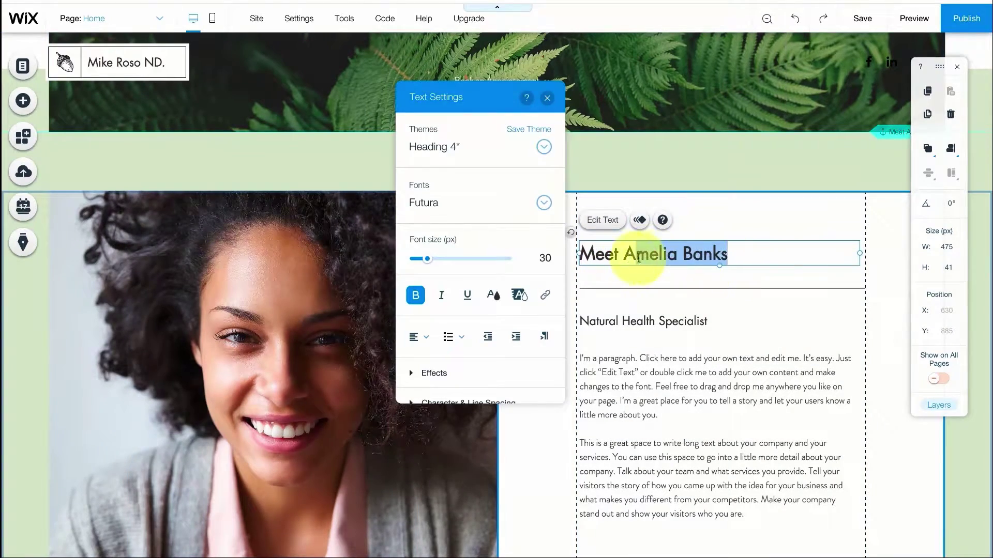
type("Mke")
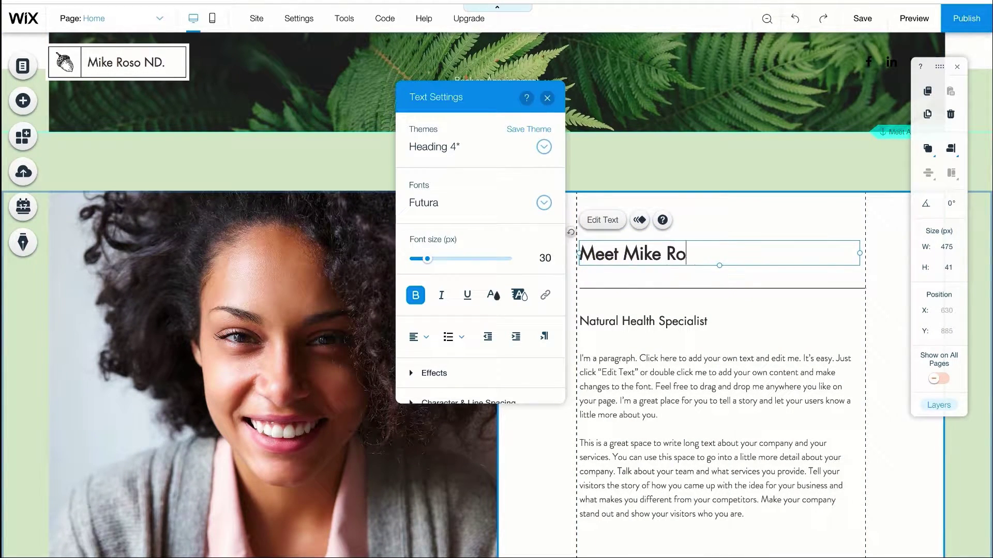
Set the photo column background to a free Wix hooded-athlete photo found by searching 'men'
left_click(318, 263)
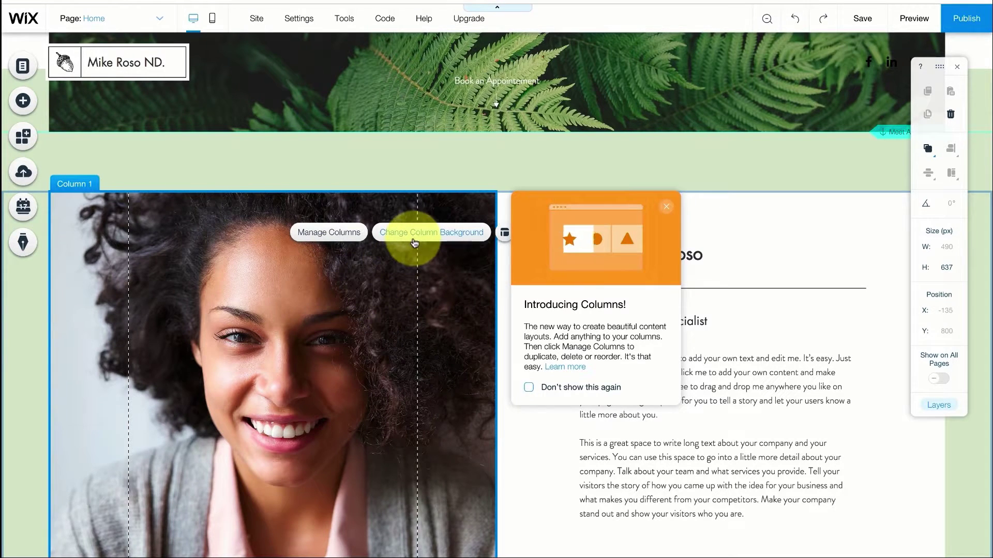
left_click(422, 232)
left_click(593, 308)
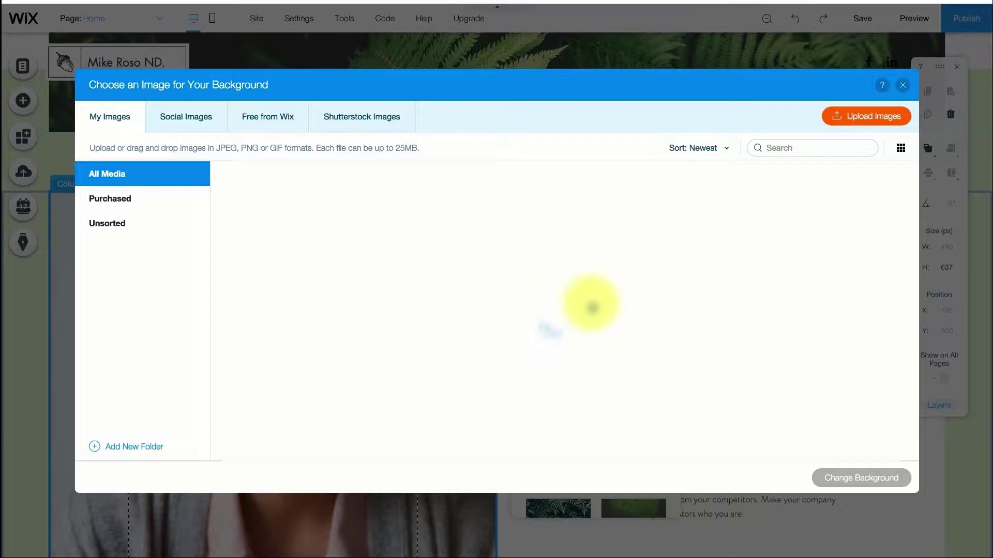
left_click(243, 114)
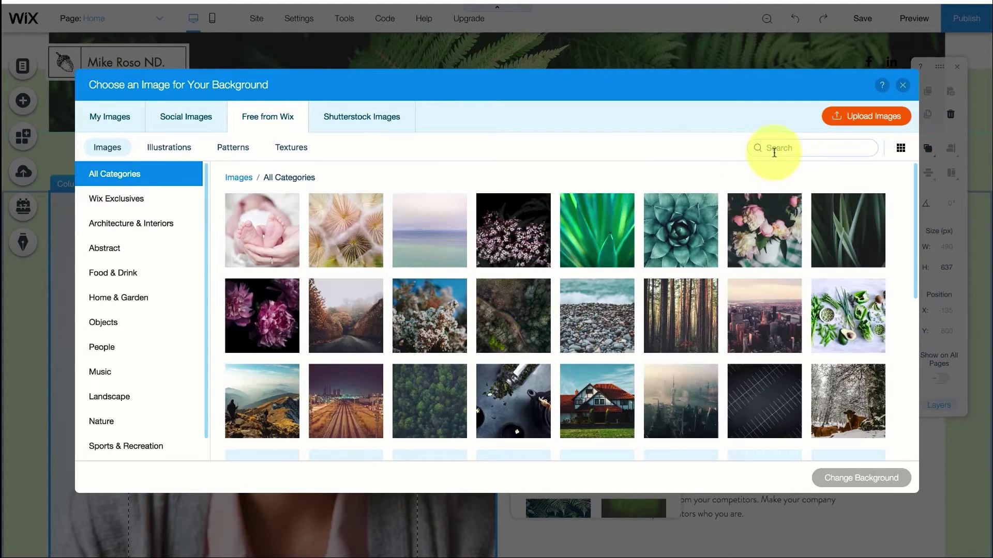
key("Return")
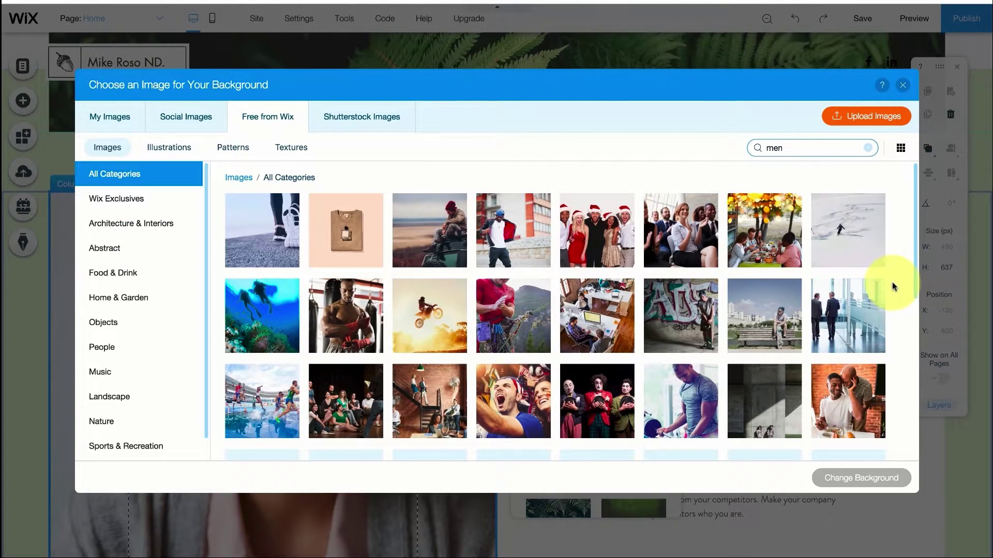
scroll(892, 281, "down", 3)
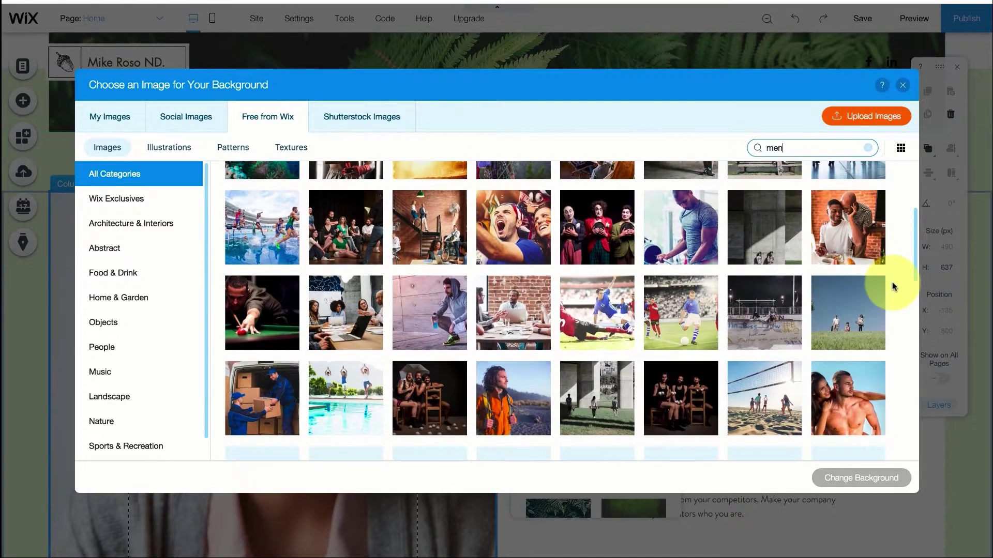
left_click(433, 305)
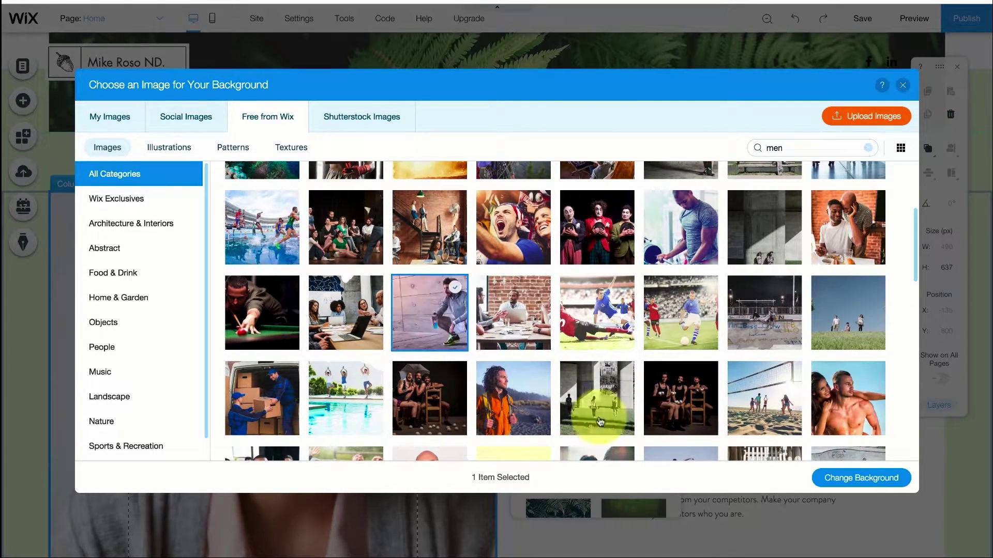
left_click(822, 477)
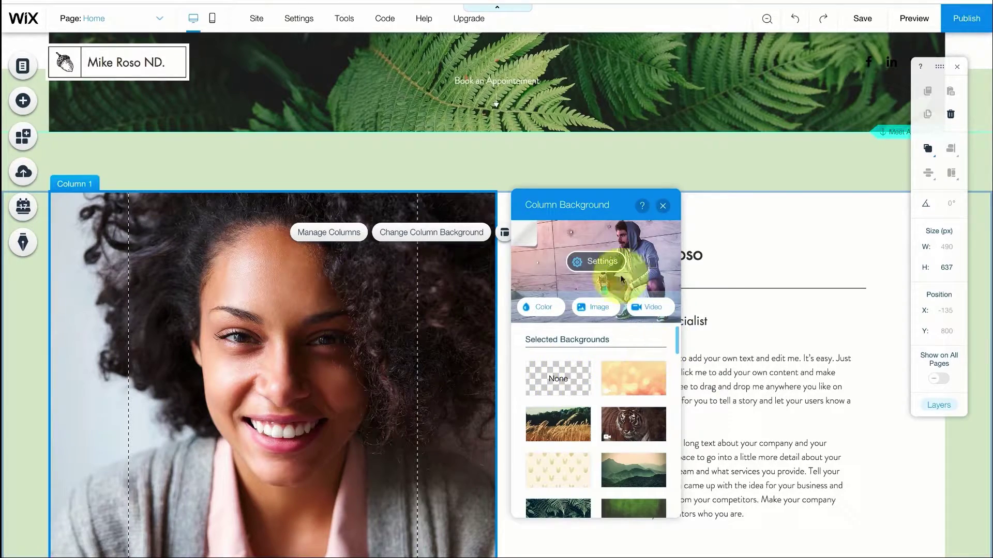
Anchor the column's athlete background image to the right-middle position
left_click(664, 207)
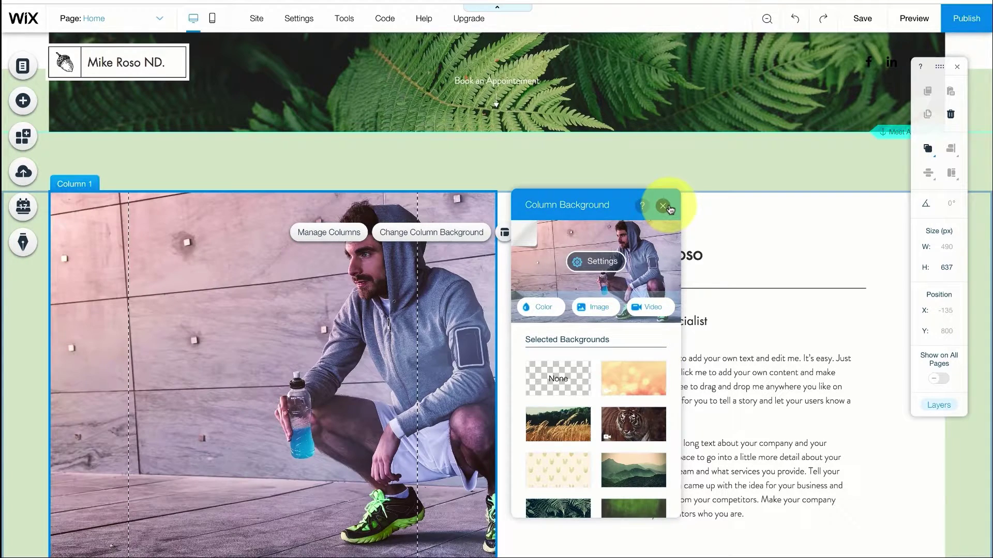
left_click(433, 237)
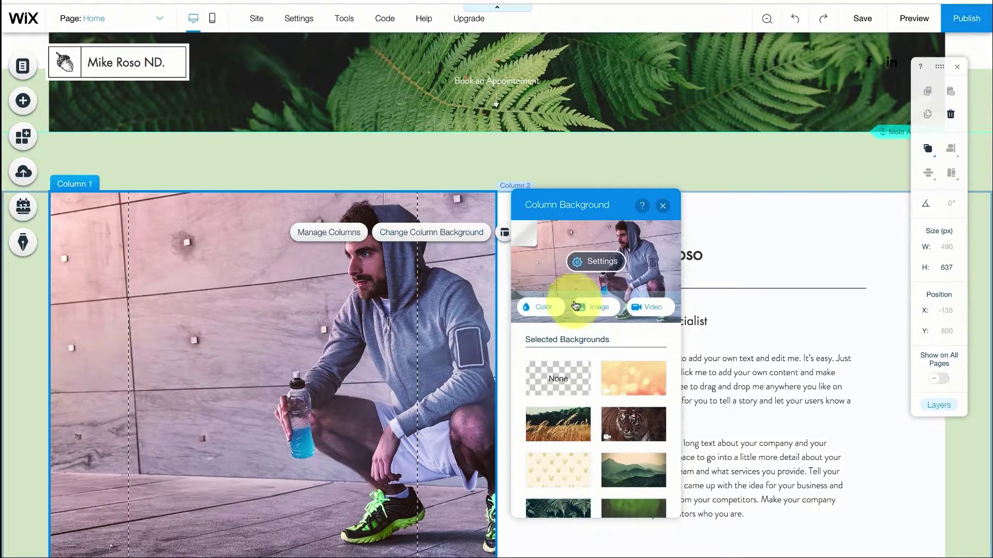
left_click(599, 262)
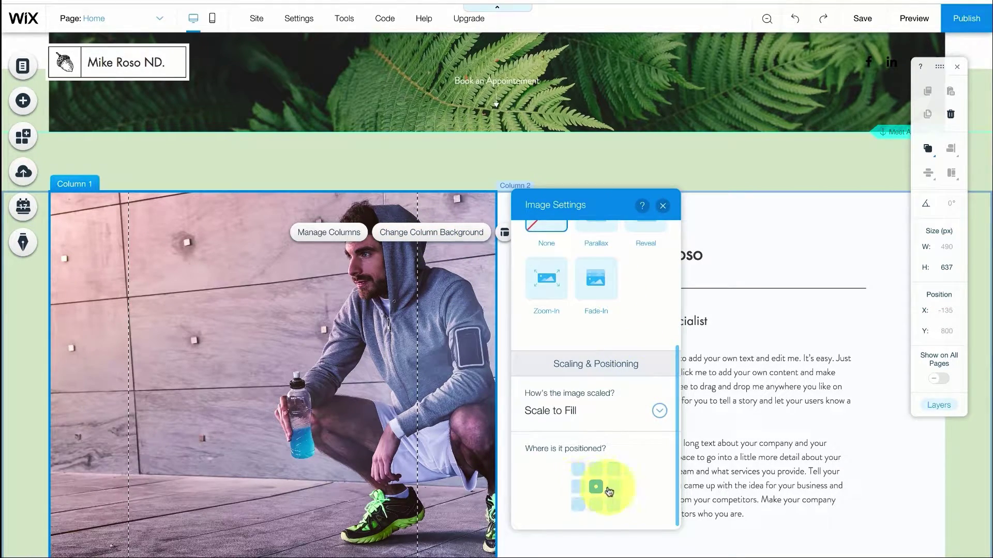
left_click(613, 487)
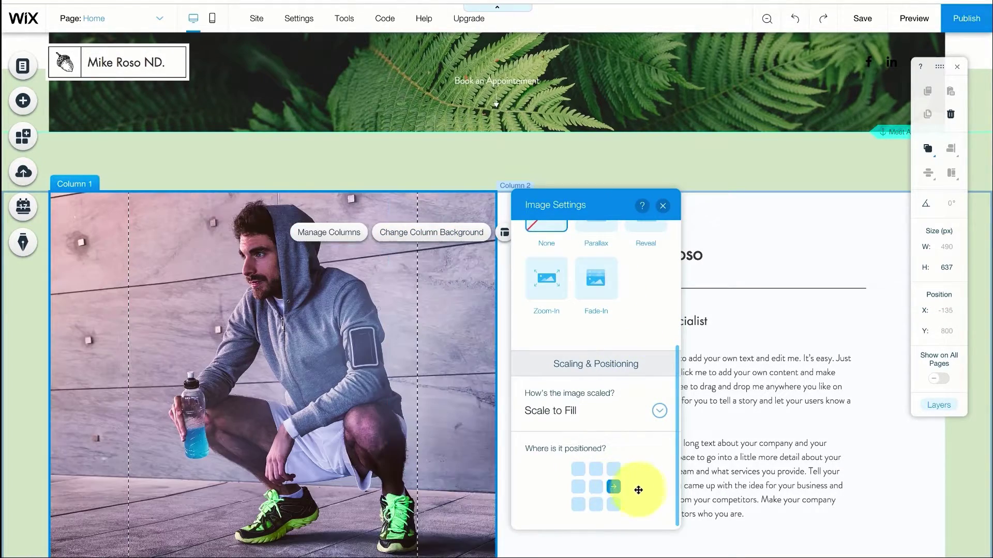
left_click(662, 206)
Scroll down to the Digestion section and select its heading and paragraph text
left_click(651, 166)
scroll(648, 230, "down", 1)
scroll(647, 230, "down", 10)
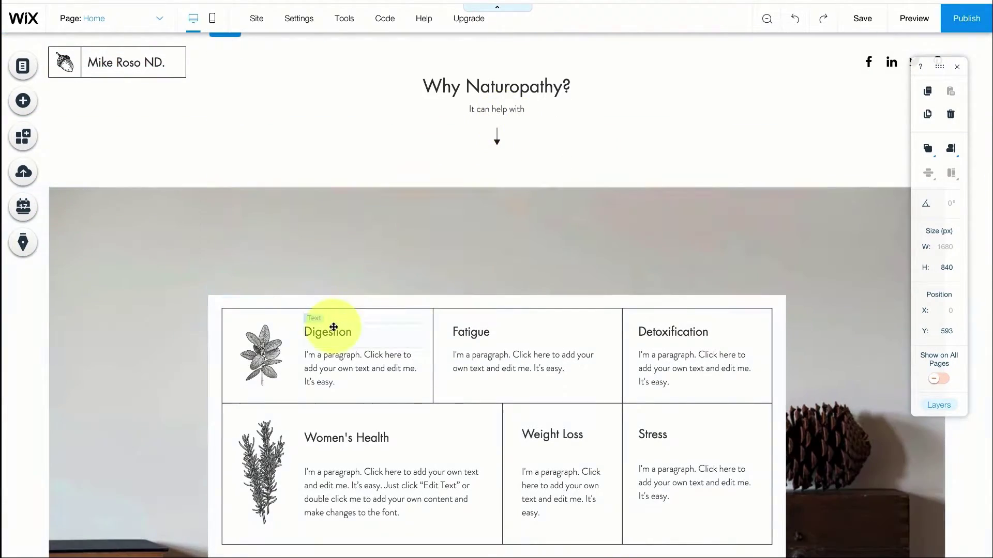
left_click(332, 330)
double_click(330, 359)
left_click(406, 335)
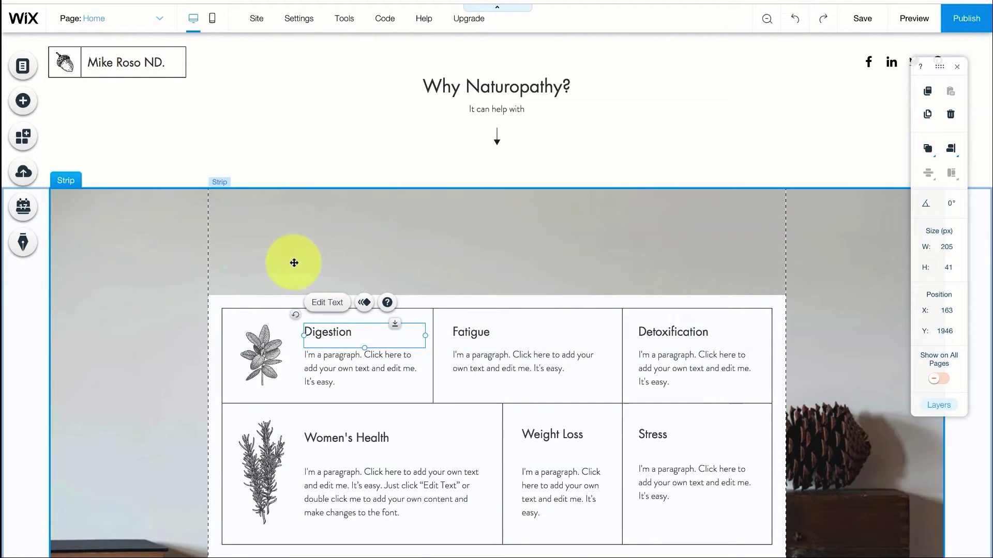
scroll(292, 261, "down", 10)
scroll(293, 263, "down", 3)
left_click(488, 225)
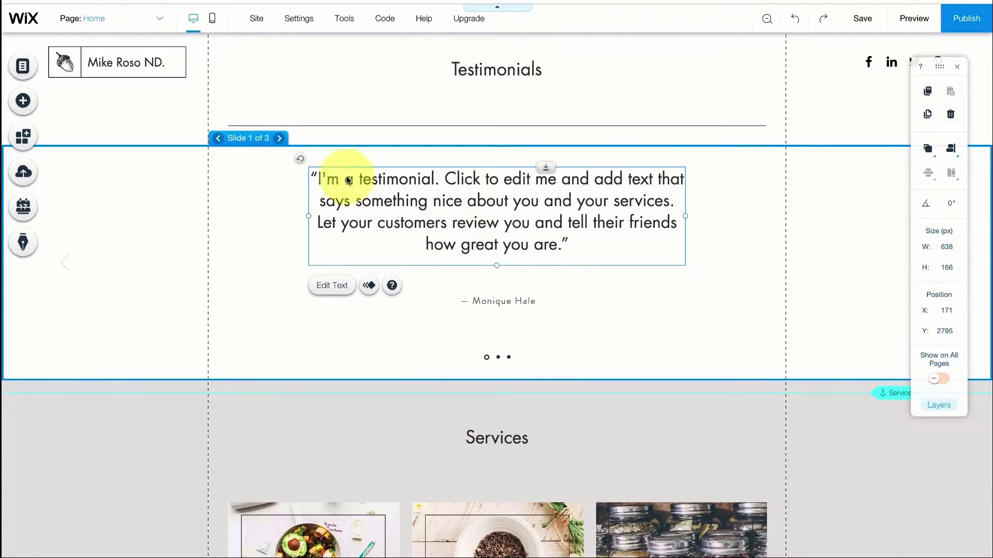
left_click(279, 139)
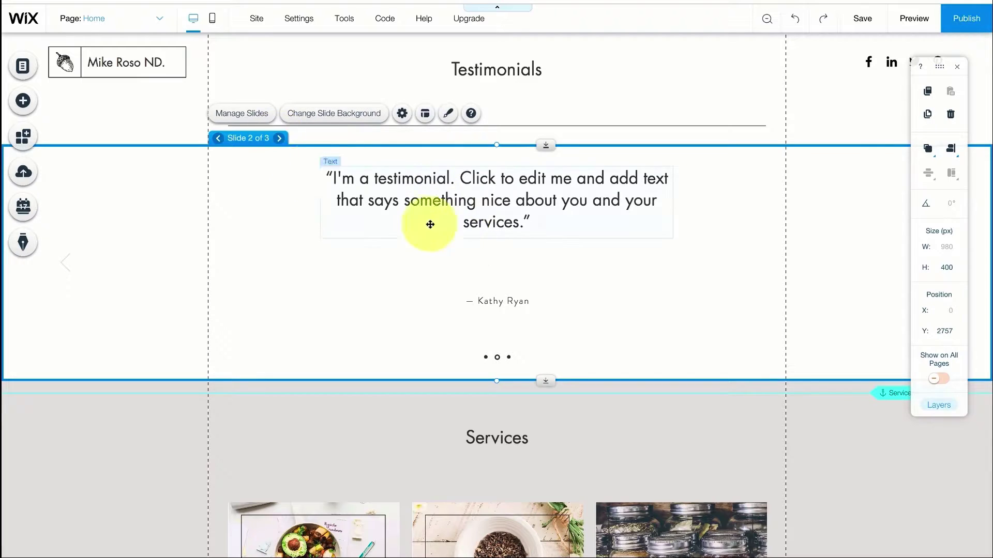
left_click(280, 139)
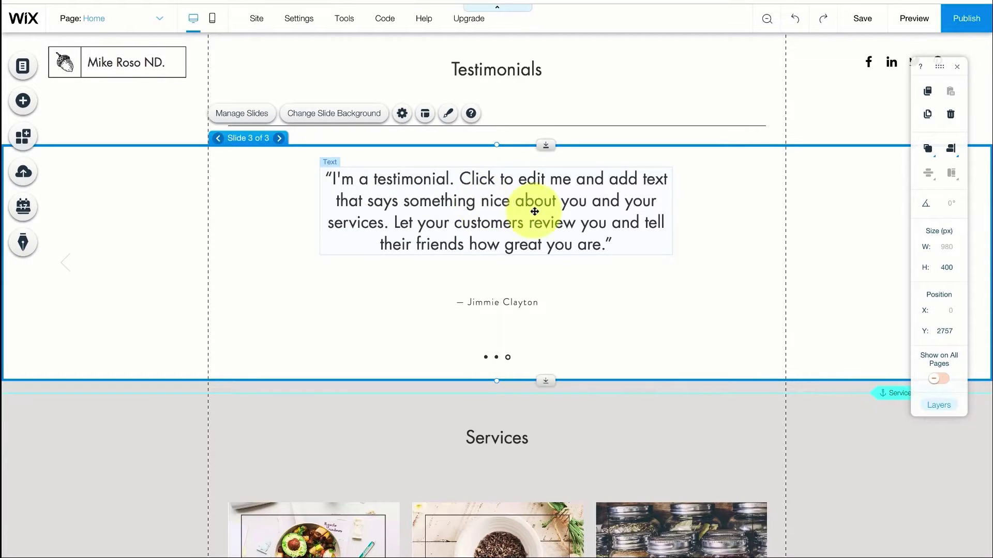
scroll(532, 209, "down", 6)
left_click(365, 265)
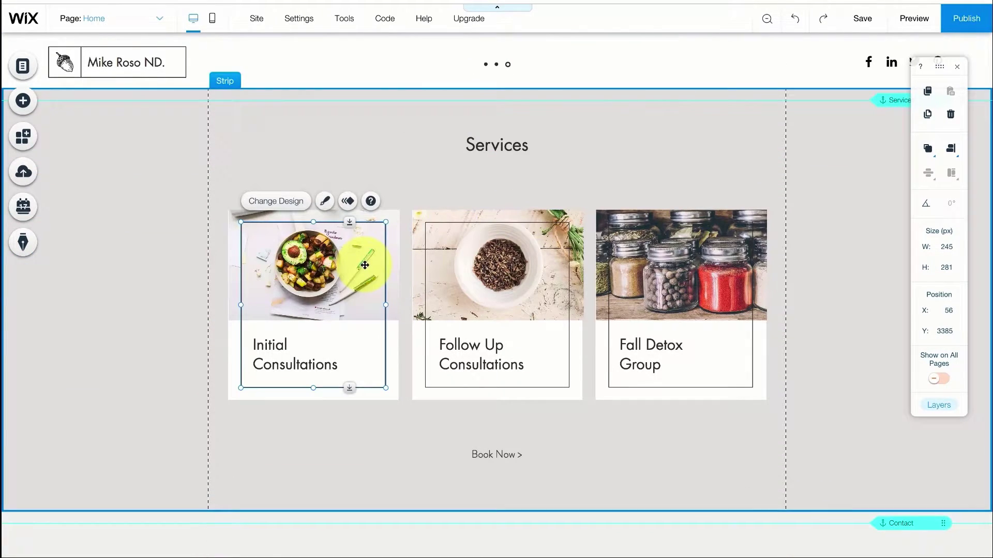
left_click(393, 230)
left_click(290, 349)
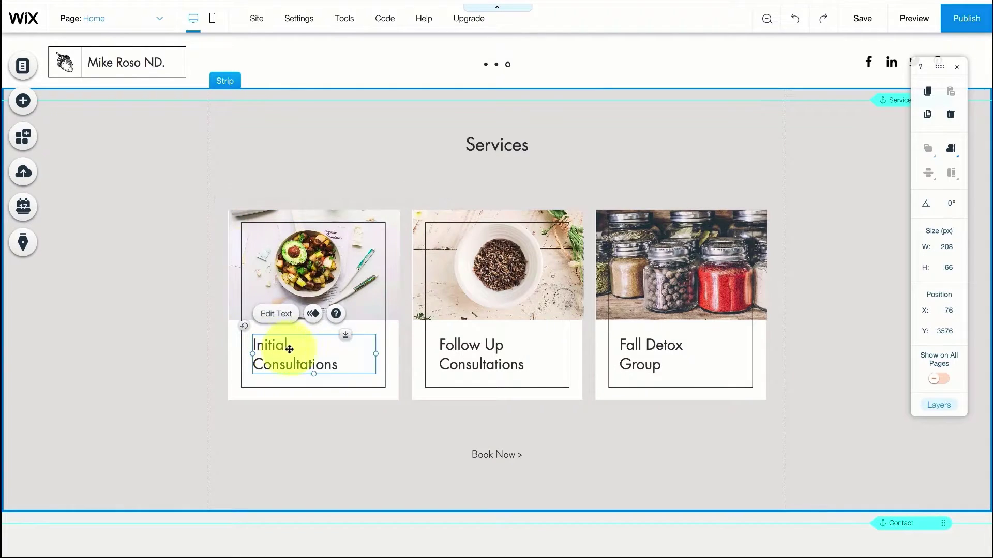
scroll(709, 330, "down", 2)
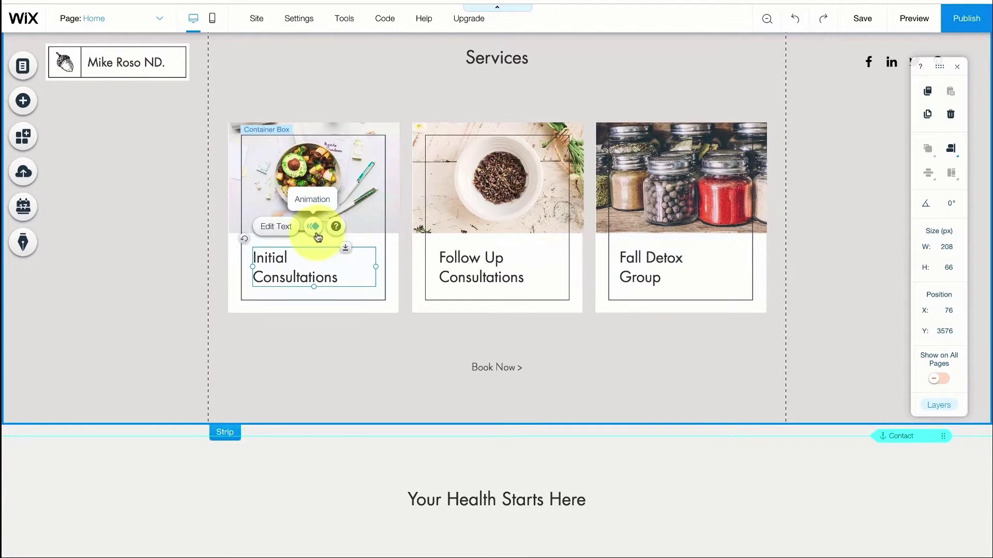
scroll(633, 253, "down", 5)
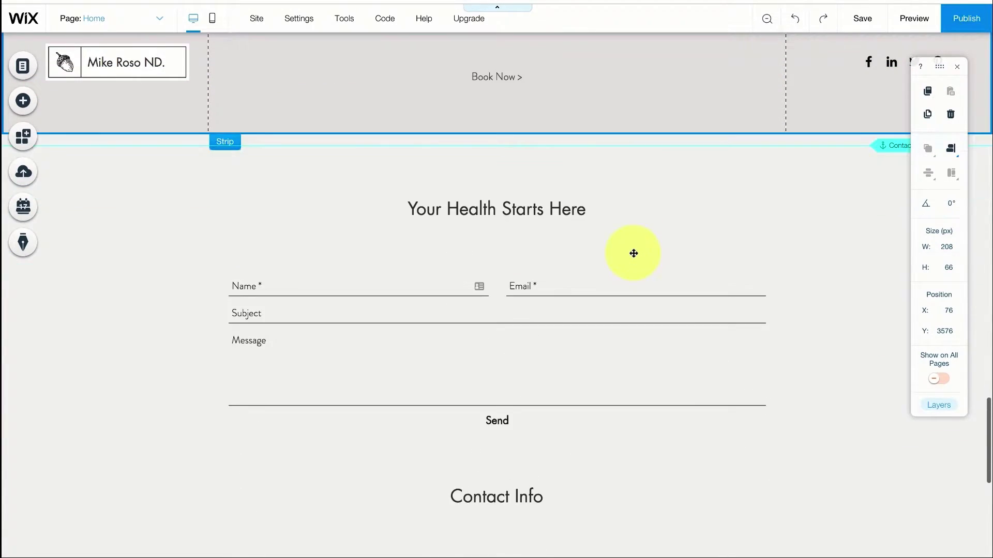
Change the contact form's recipient to the owner's e-mail address
left_click(482, 287)
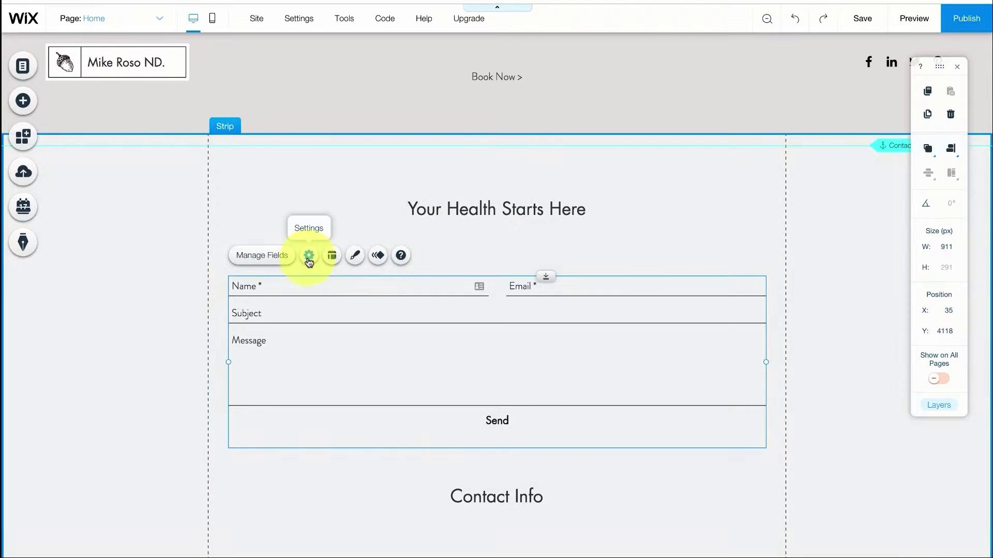
left_click(309, 256)
left_click(866, 176)
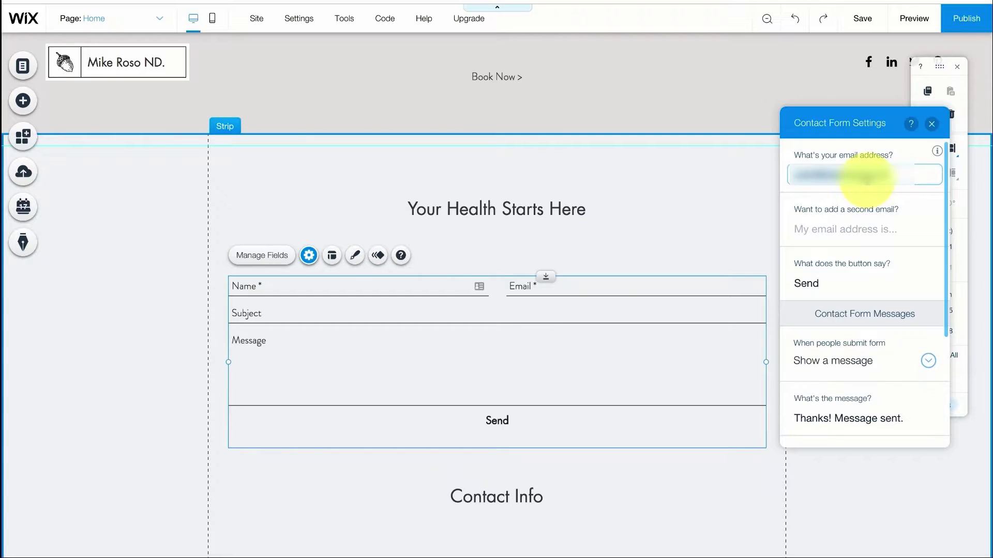
key("BackSpace")
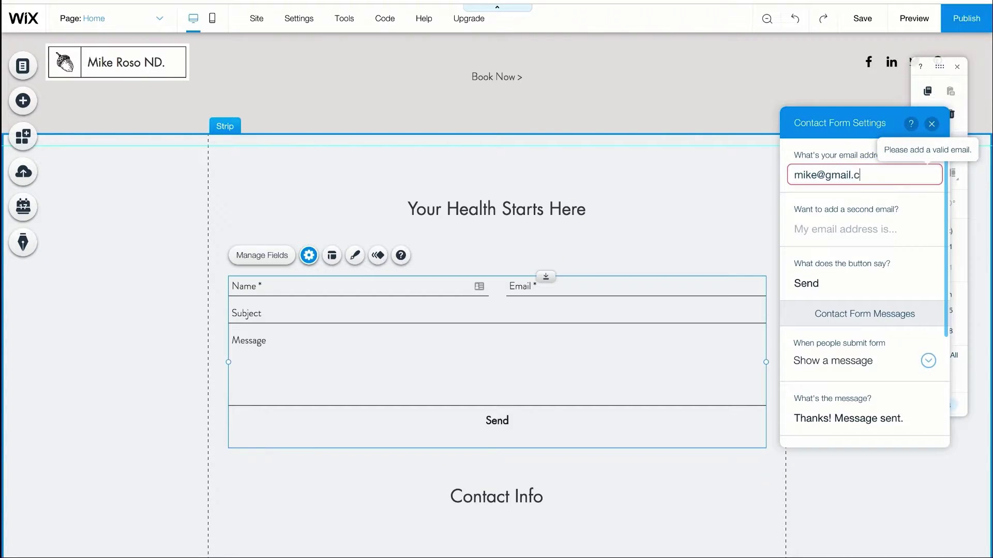
left_click(621, 224)
Edit the e-mail under Contact Info to show the owner's address
scroll(452, 354, "down", 4)
double_click(401, 414)
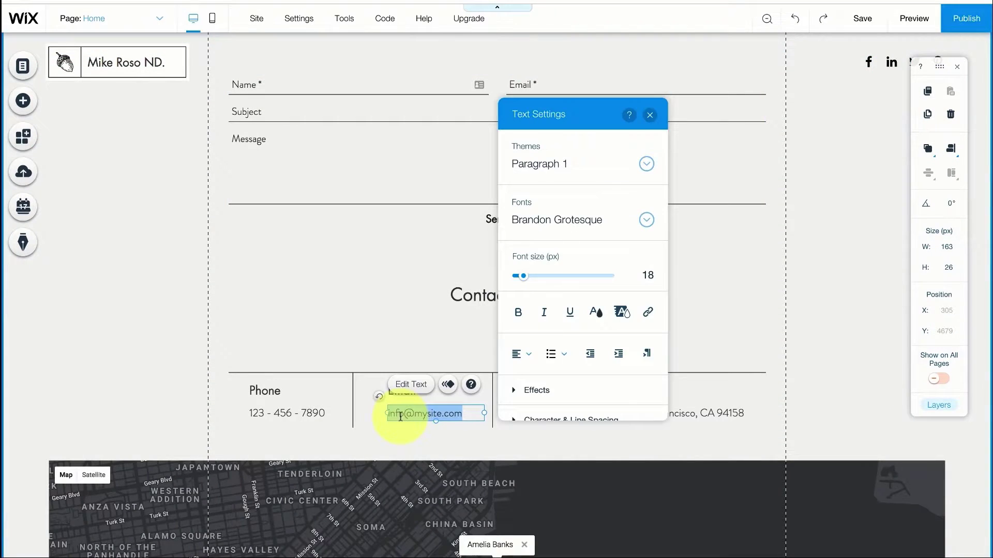
type("mike")
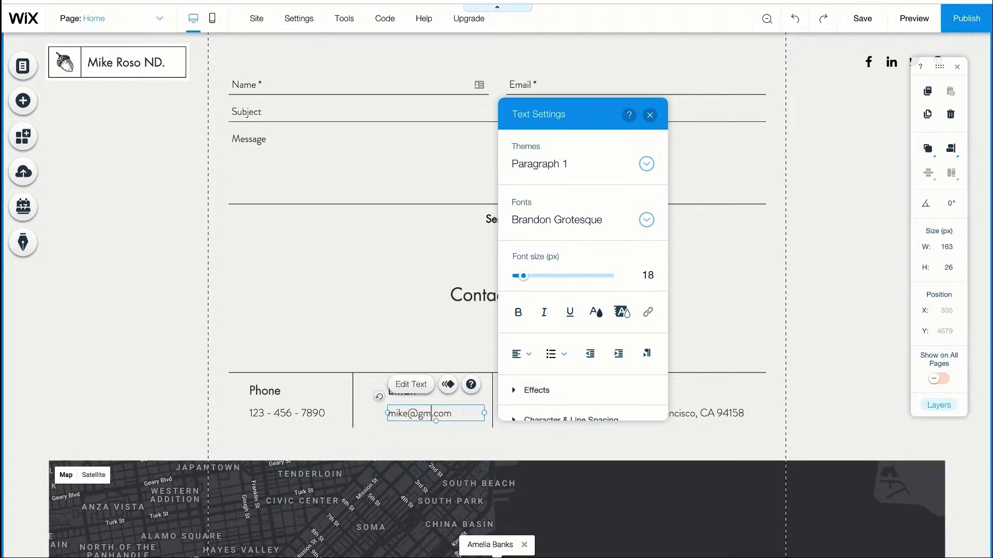
left_click(406, 359)
Update the Google Maps pin description to carry the owner's name
left_click(575, 416)
scroll(628, 304, "down", 4)
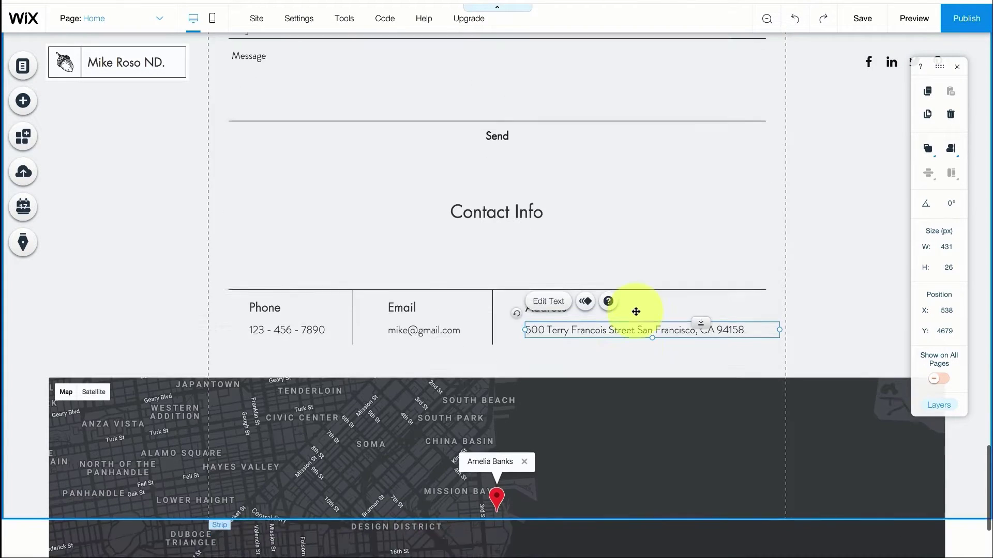
left_click(616, 321)
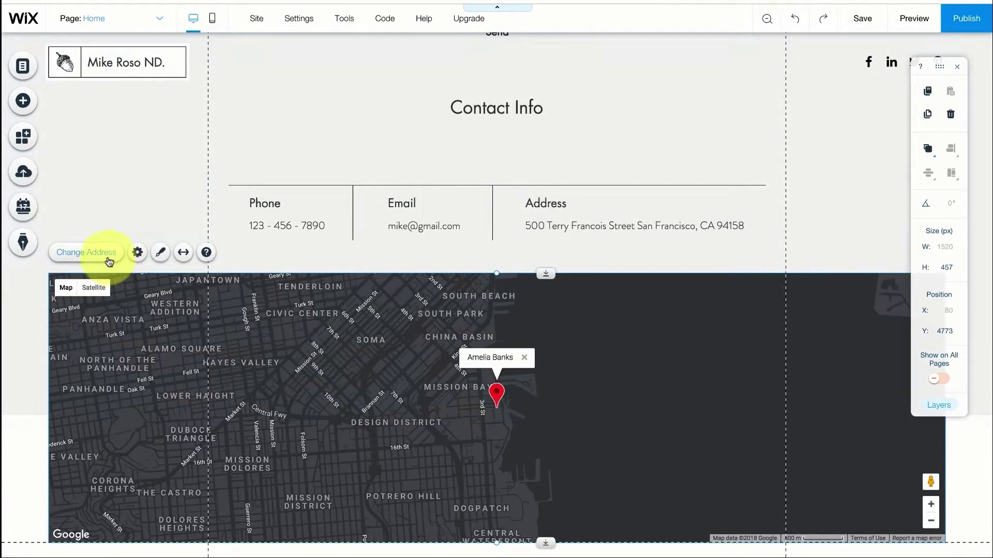
left_click(137, 253)
left_click(850, 300)
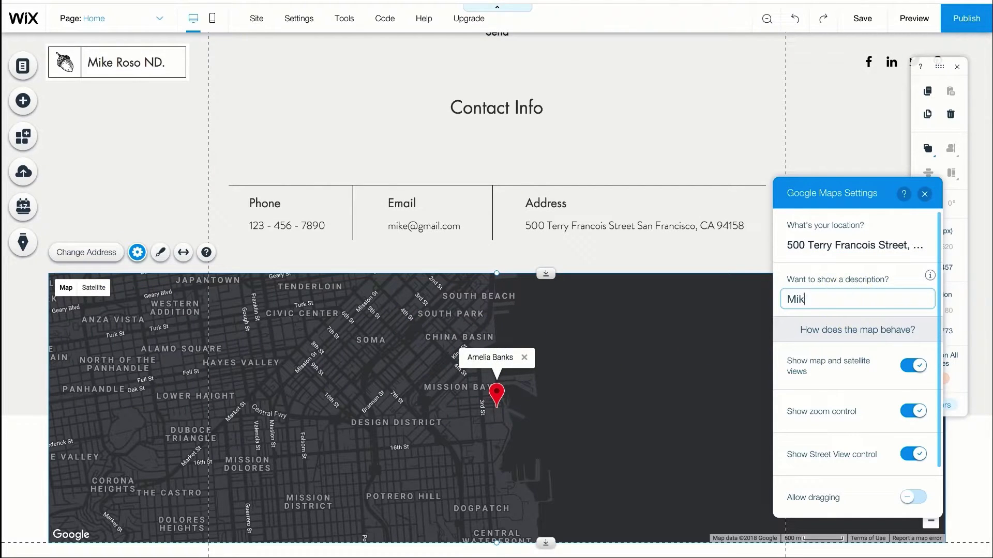
left_click(847, 254)
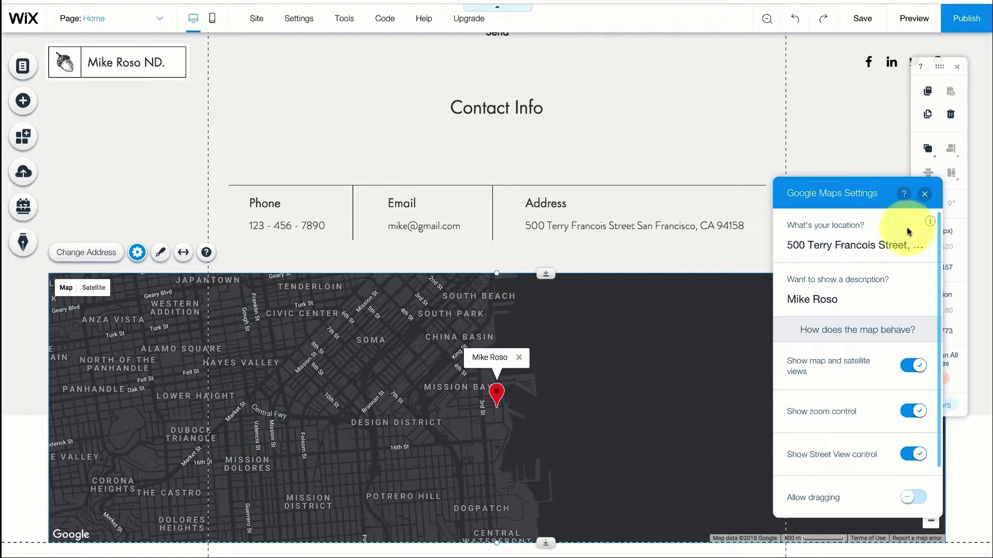
left_click(924, 194)
Change the footer copyright year from 2023 to 2018
scroll(572, 309, "down", 1)
scroll(571, 309, "down", 1)
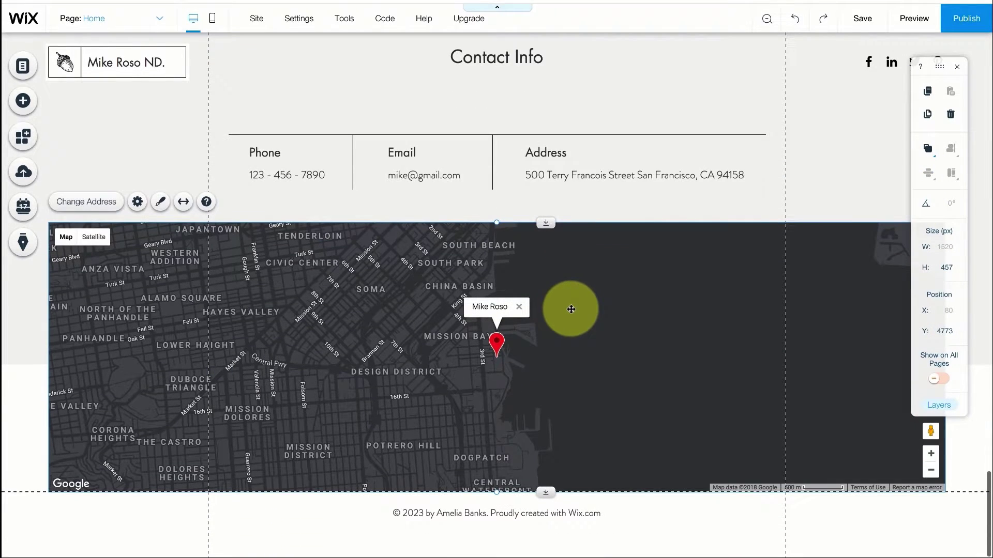
left_click(415, 513)
double_click(415, 514)
left_click(422, 515)
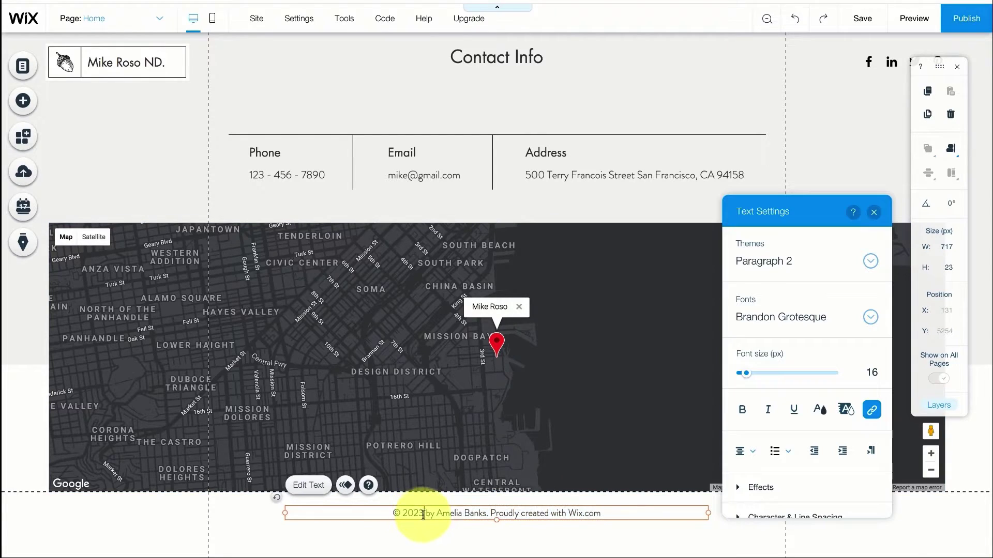
type("18")
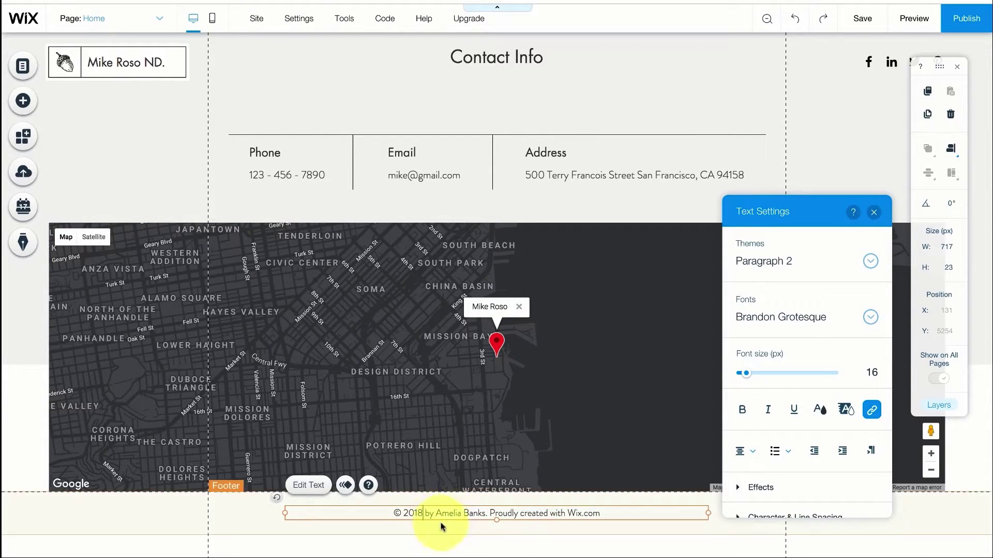
Replace the template author's name in the footer with the owner's name
left_click_drag(484, 513, 448, 512)
key("BackSpace")
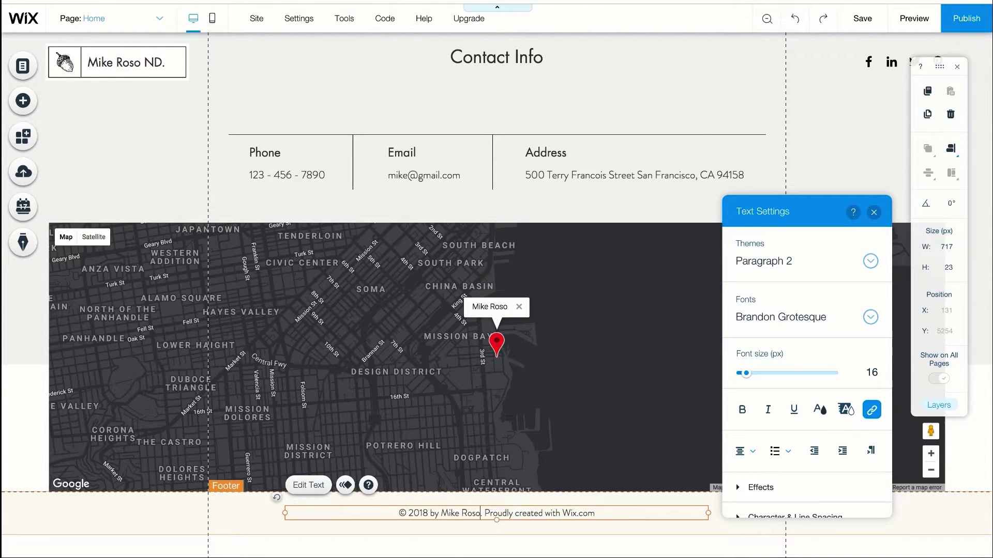
left_click(587, 213)
scroll(782, 250, "up", 3)
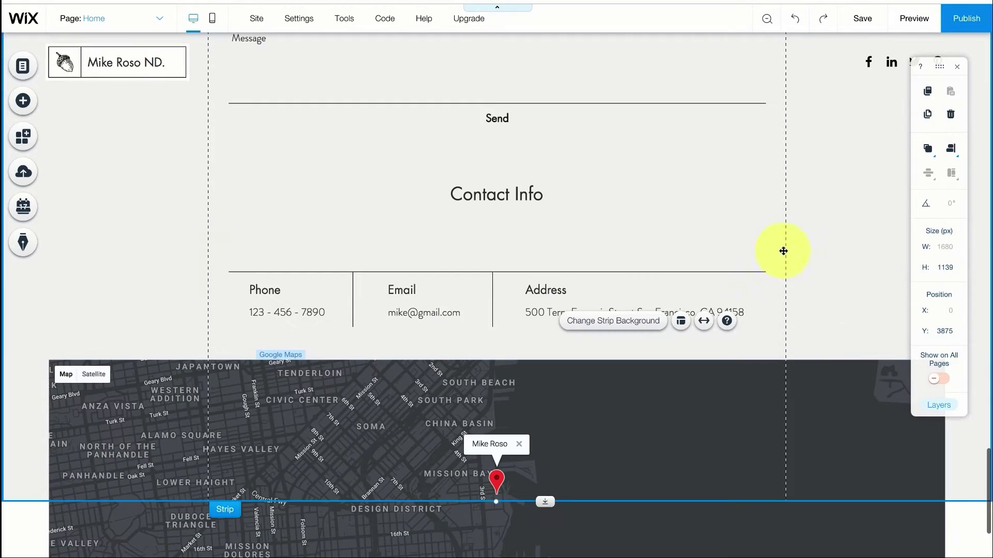
scroll(618, 301, "up", 10)
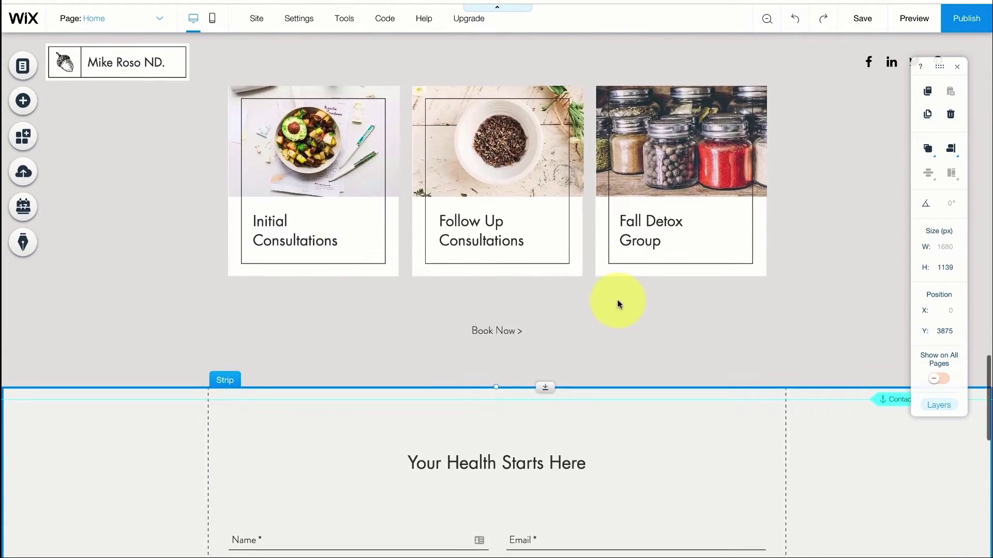
scroll(619, 304, "up", 10)
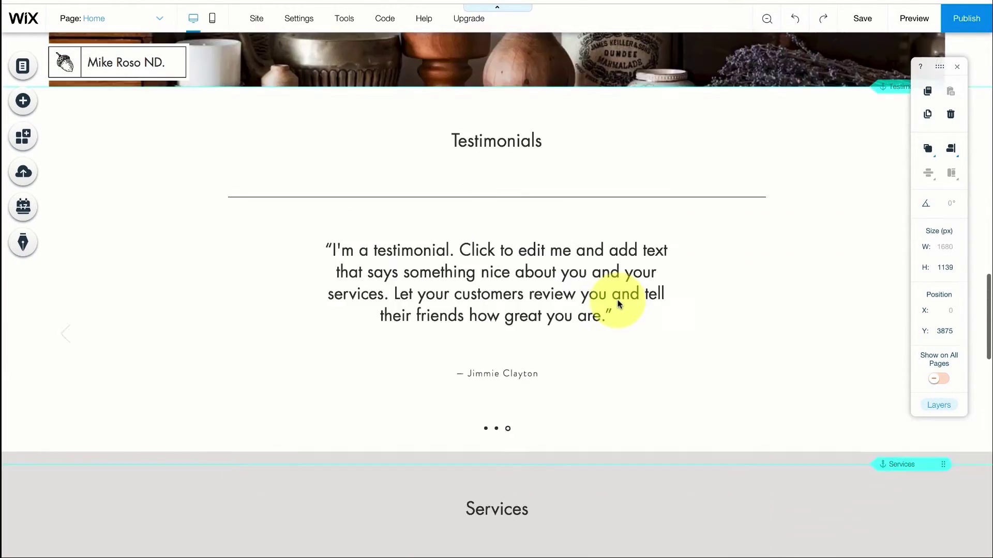
scroll(618, 304, "up", 10)
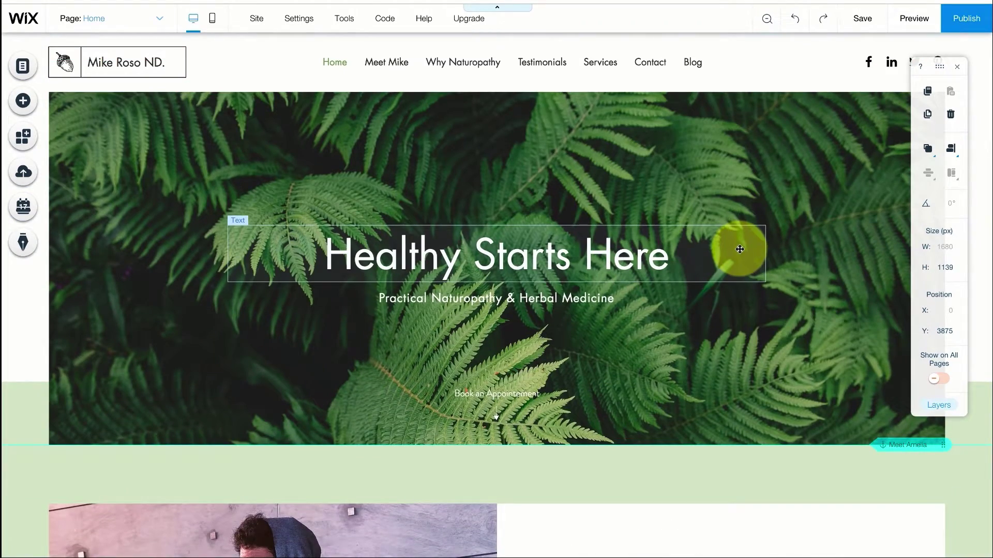
Save the site with the free 'mike-health' Wix address, then publish it live
left_click(863, 20)
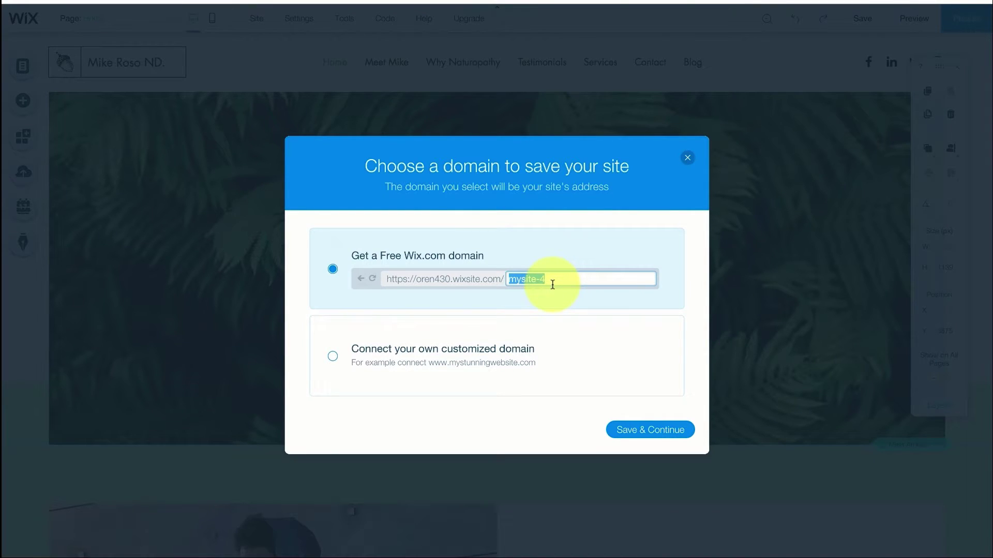
type("mike-health")
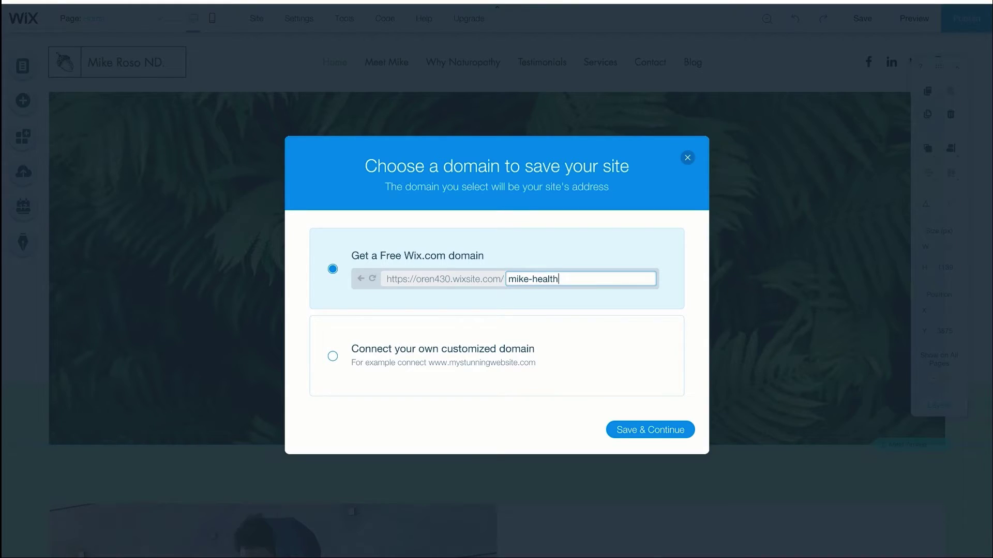
left_click(610, 429)
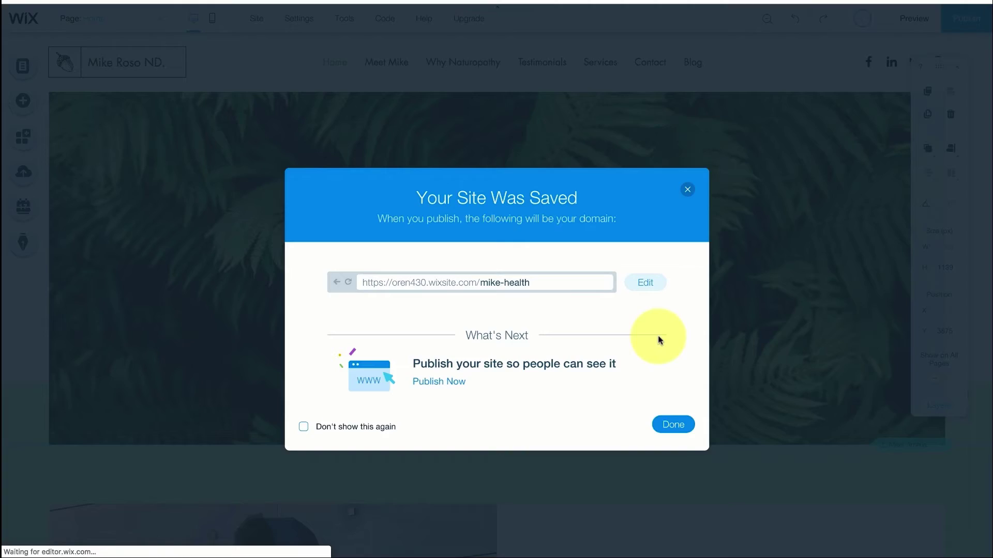
left_click(673, 426)
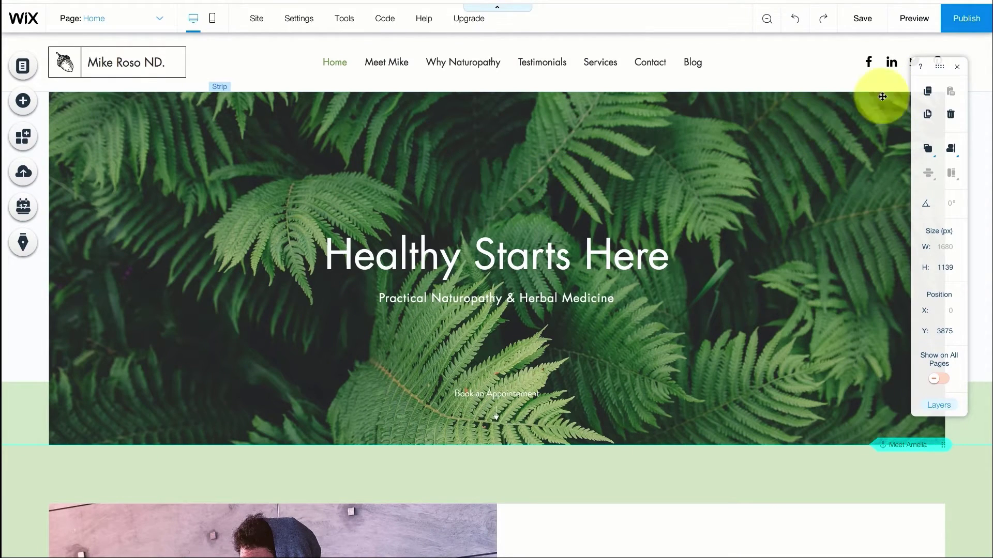
left_click(962, 23)
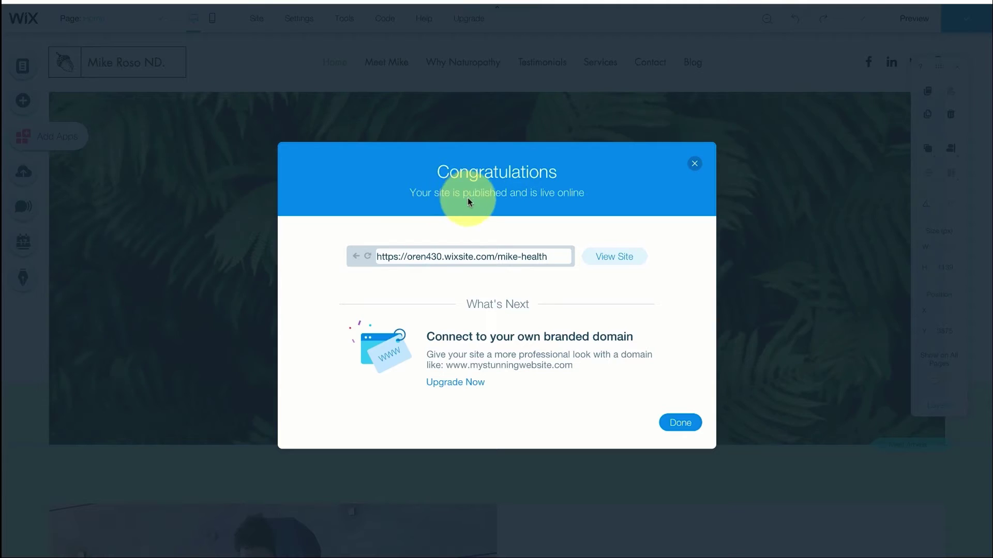
View the live site and check the Contact Info and footer, then return to the top
left_click(613, 257)
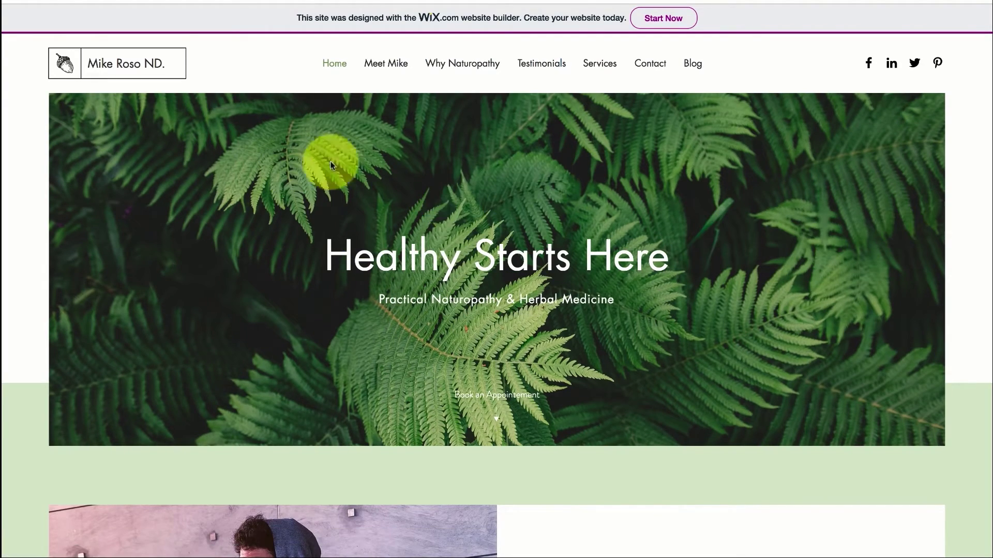
scroll(287, 322, "down", 20)
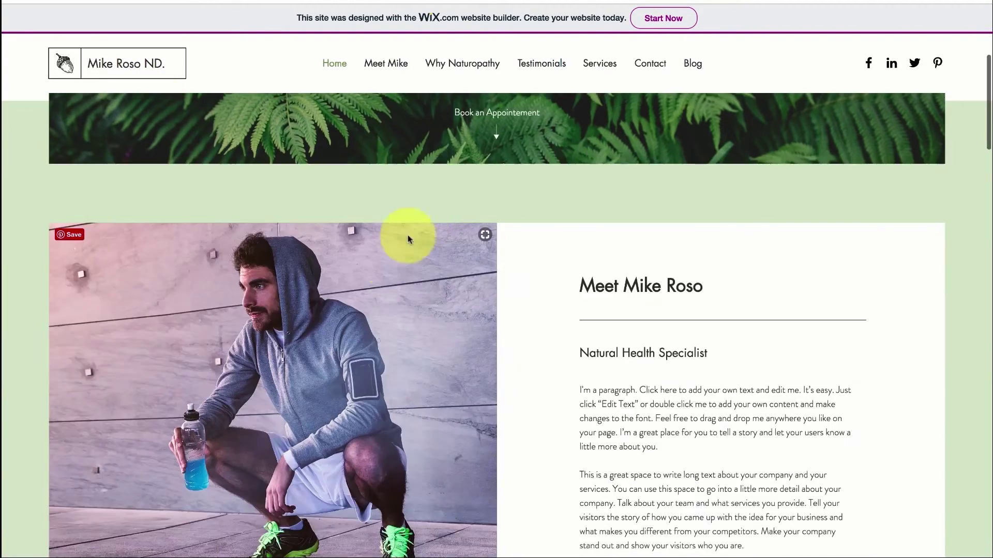
scroll(287, 324, "down", 15)
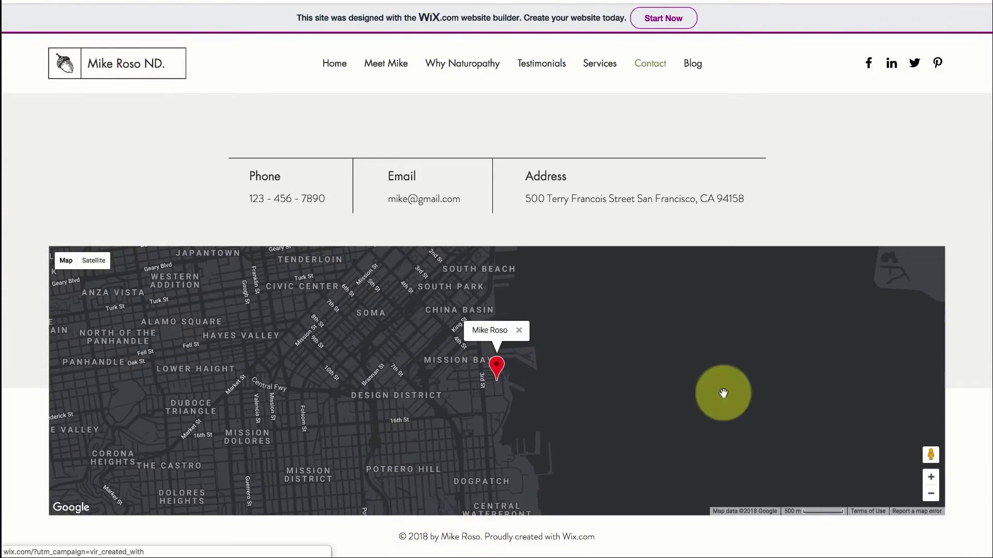
scroll(723, 393, "up", 20)
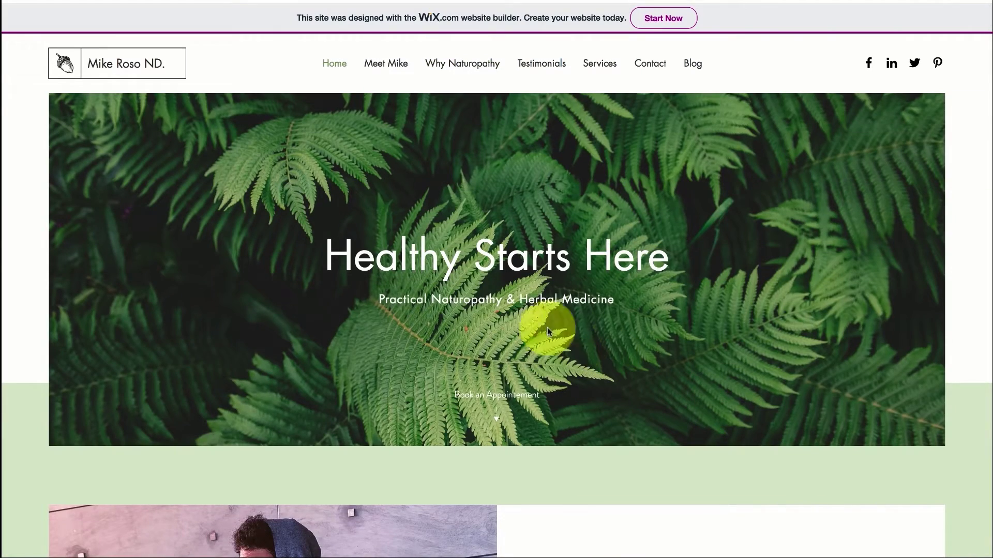